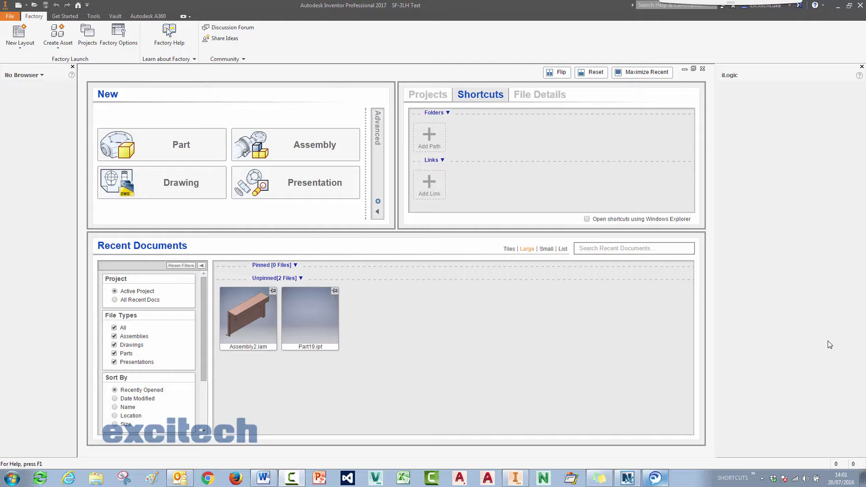
In the Open dialog, filter to SolidWorks Files and select JBP-04L.SLDPRT
left_click(9, 16)
left_click(26, 65)
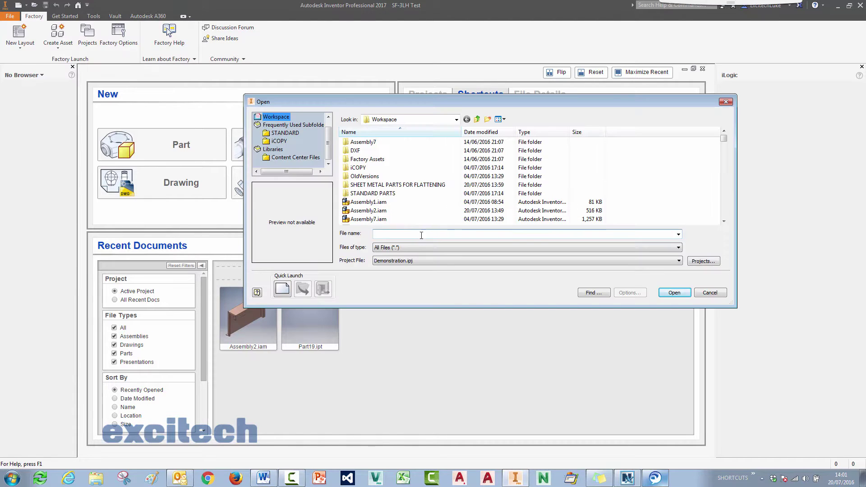
left_click(415, 248)
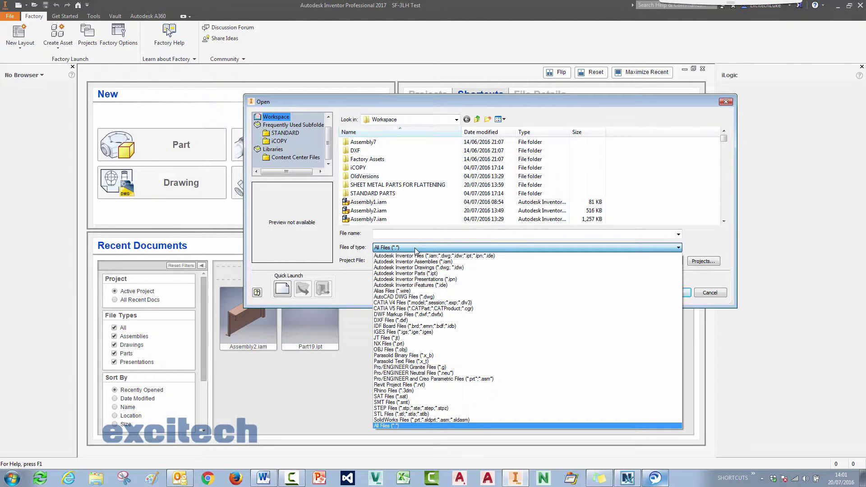
left_click(412, 420)
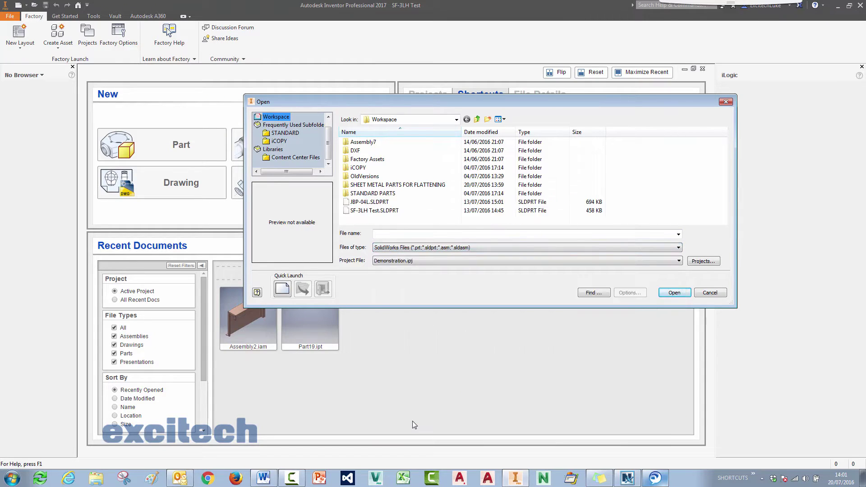
left_click(368, 202)
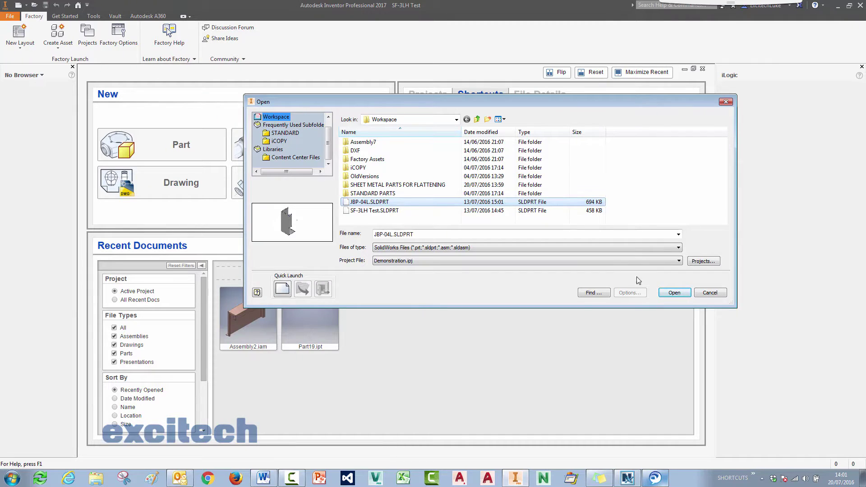
left_click(674, 293)
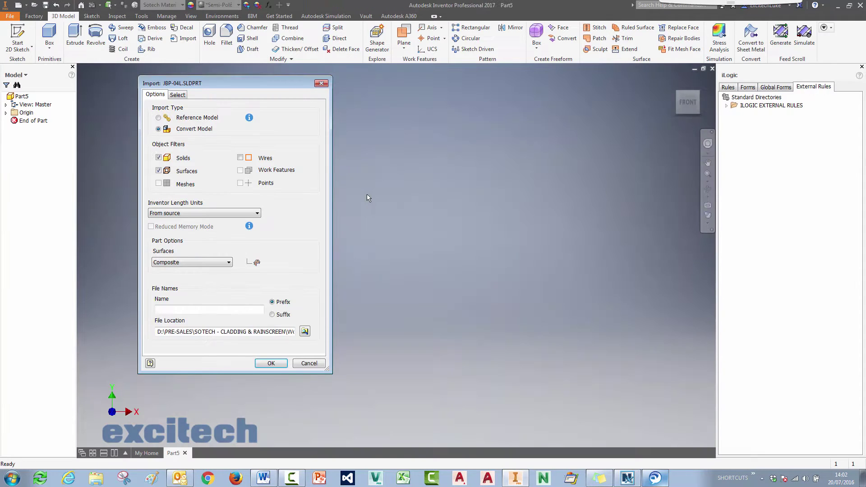
left_click_drag(238, 83, 178, 71)
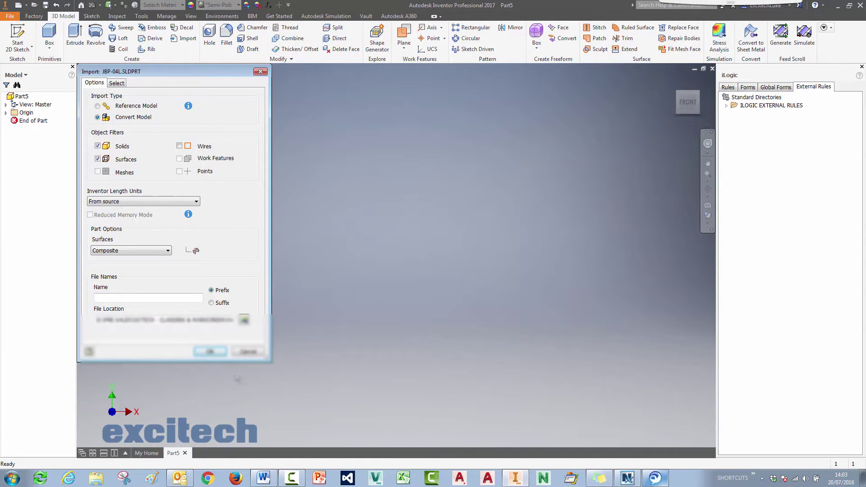
Convert JBP-04L into an Inventor part, inspect it, then close it without saving
left_click(210, 352)
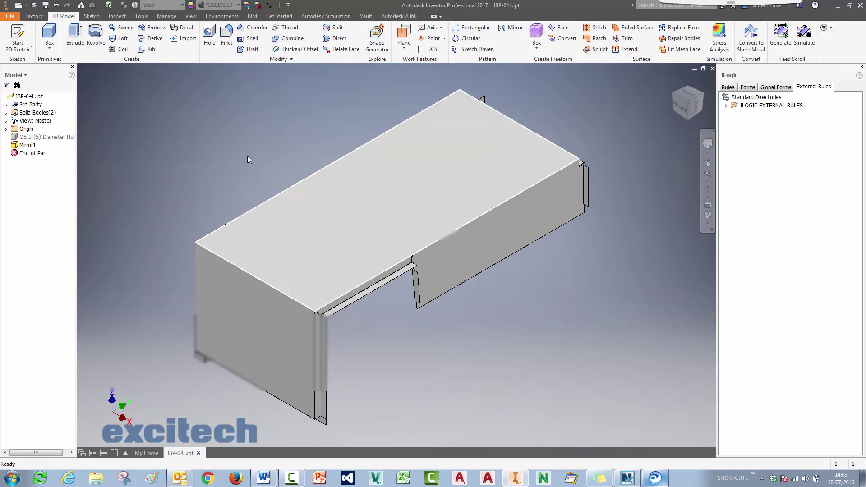
middle_click_drag(247, 155, 225, 128)
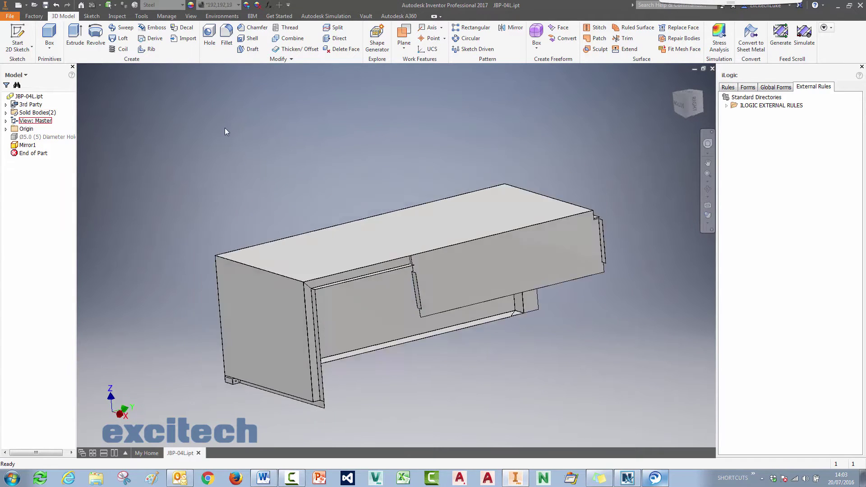
left_click(683, 89)
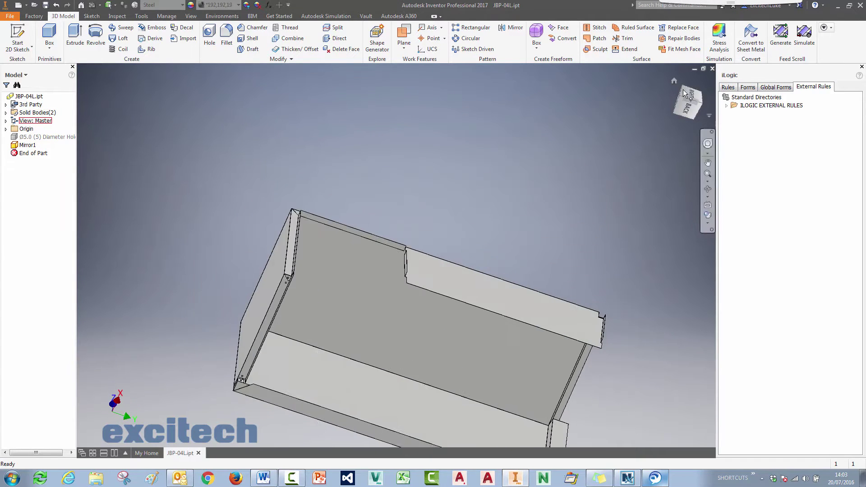
left_click(712, 69)
left_click(415, 256)
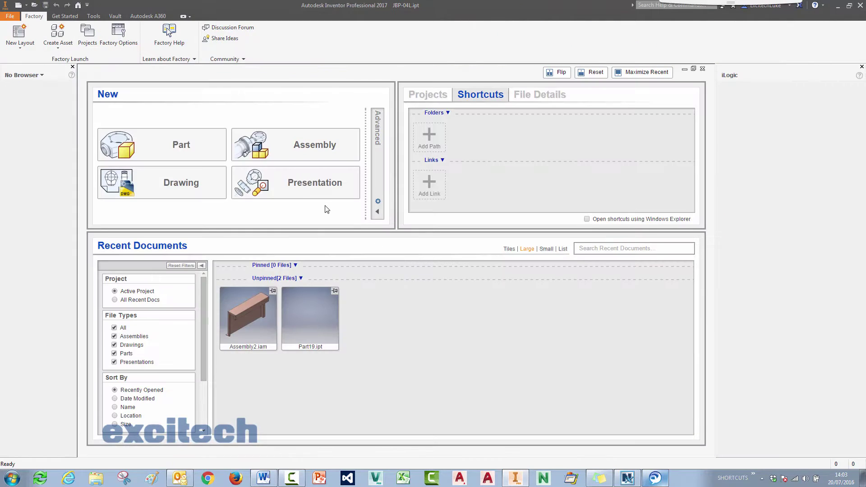
Reopen JBP-04L.SLDPRT and import it into a new part as a Reference Model
left_click(10, 15)
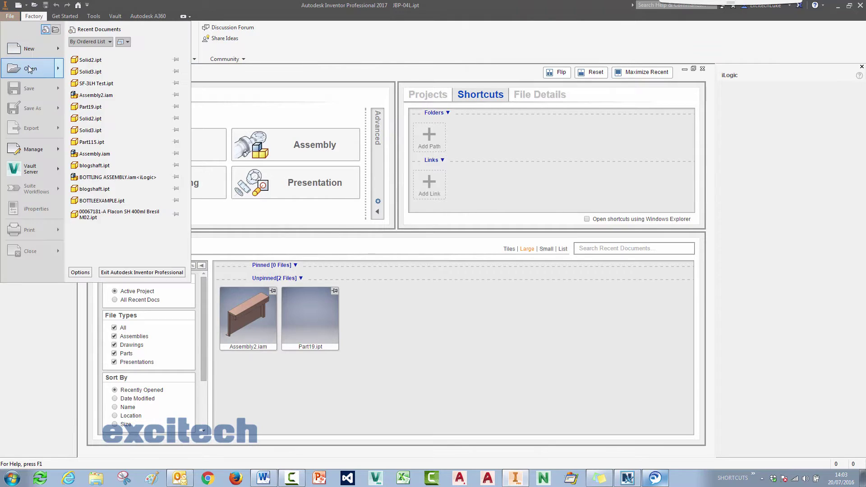
left_click(30, 69)
left_click(369, 210)
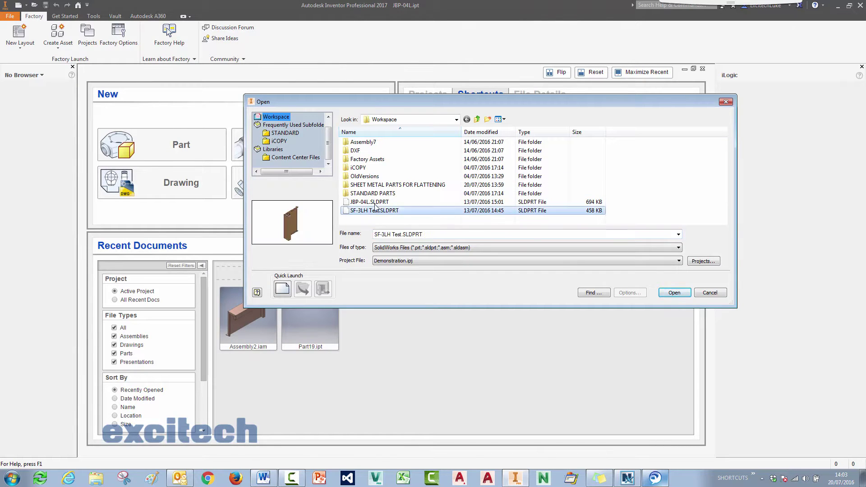
left_click(373, 201)
left_click(668, 293)
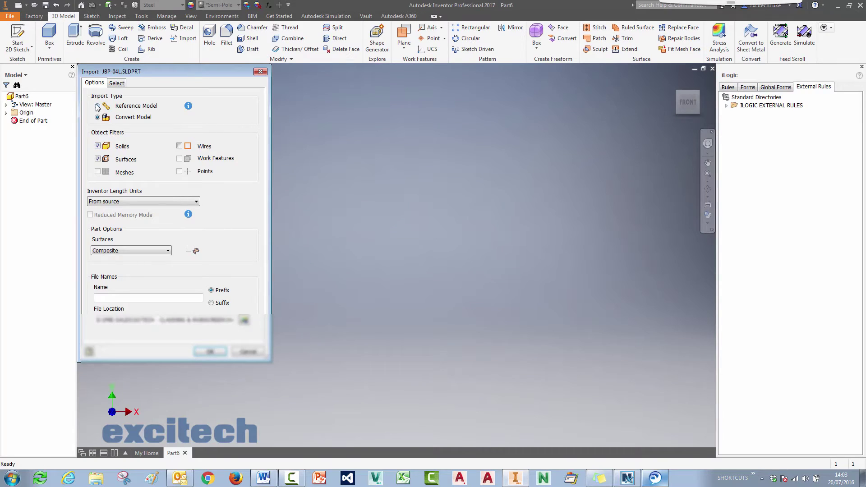
left_click(97, 106)
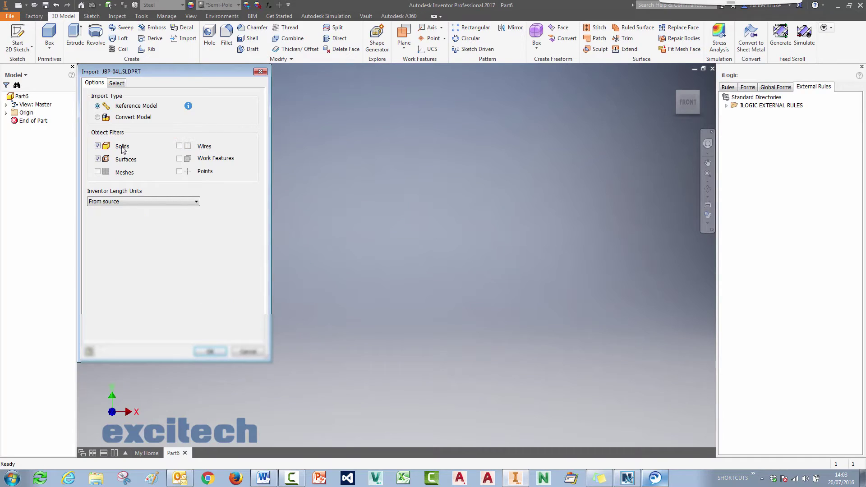
left_click(209, 351)
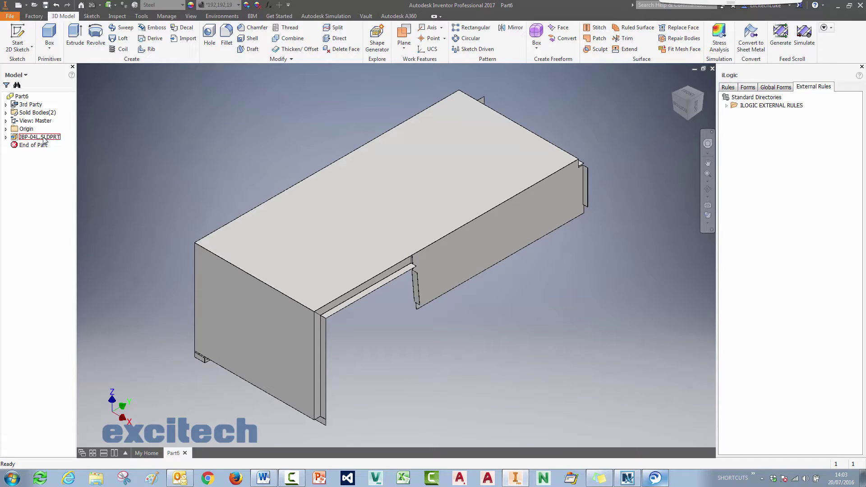
Expand Solid Bodies(2) and JBP-04L.SLDPRT to reveal Solid2, Solid3, the Ø5.0 hole and Mirror1
middle_click_drag(171, 154, 185, 153)
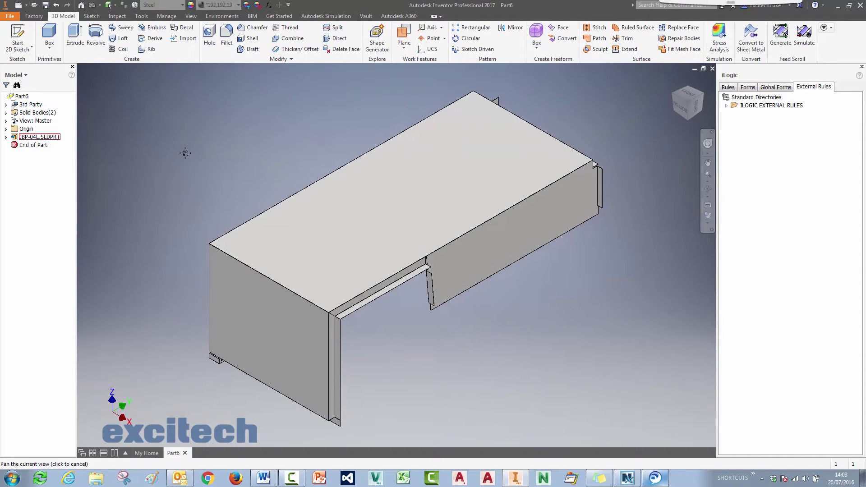
key("F5")
key("F5")
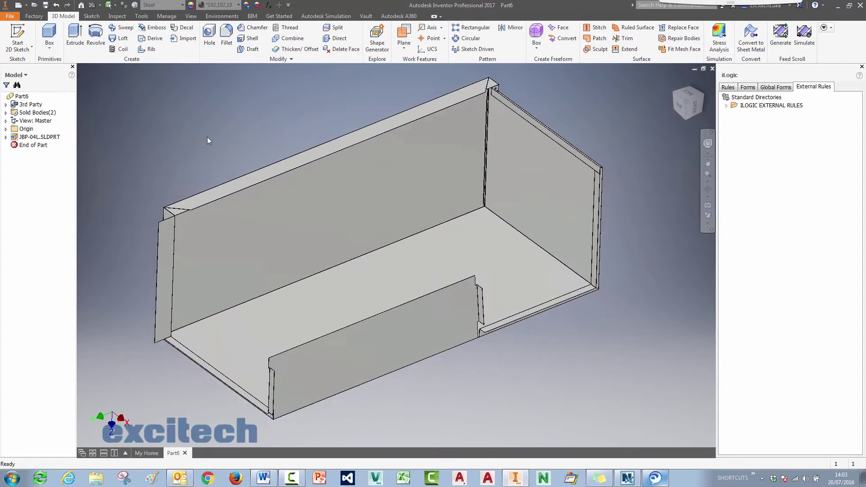
key("F5")
key("F5")
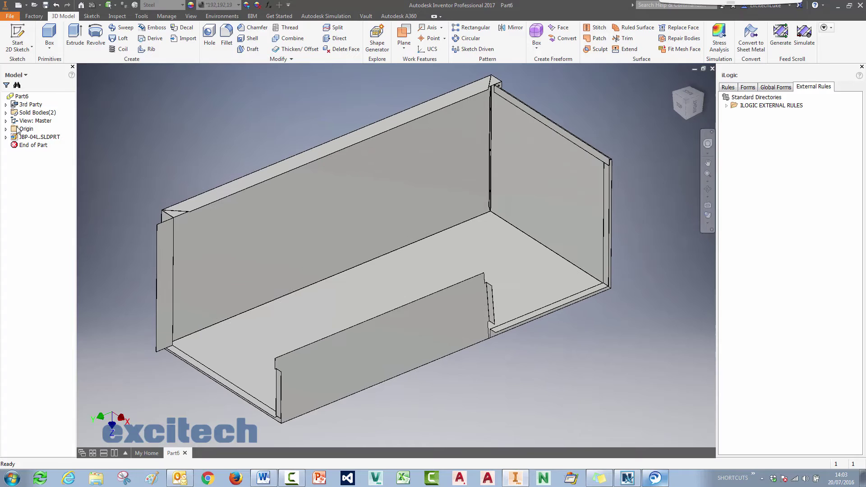
left_click(5, 112)
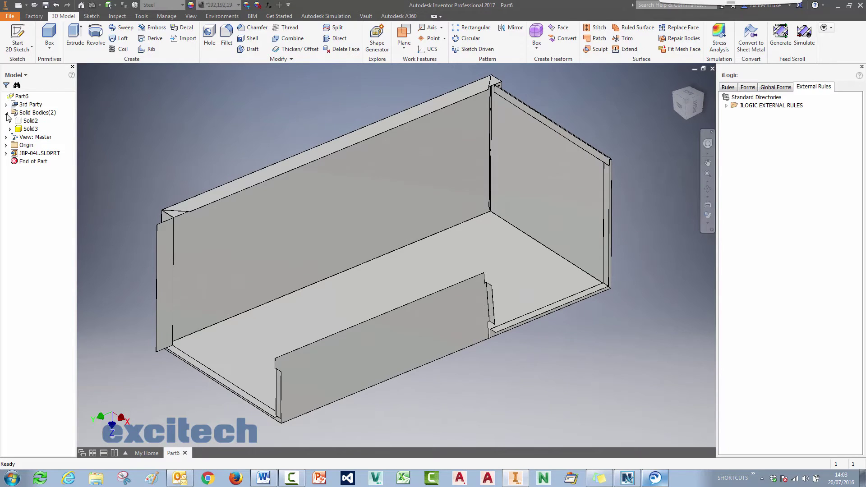
left_click(6, 154)
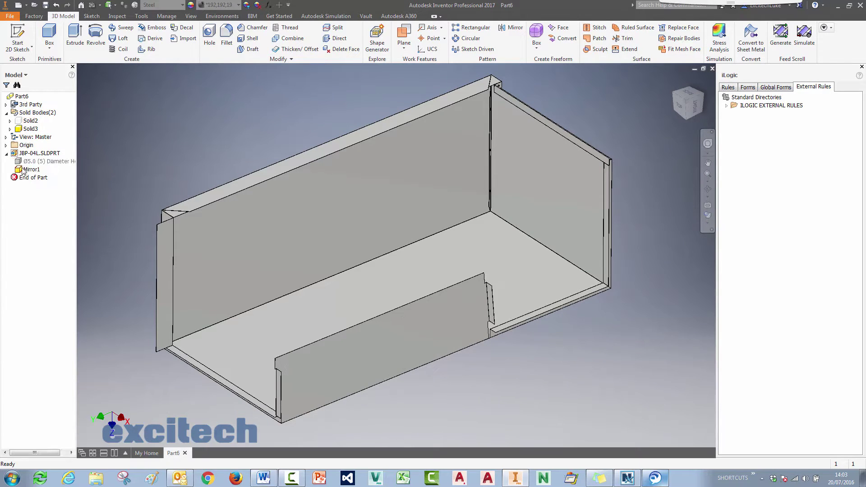
Edit JBP-04L.SLDPRT's import to deselect Ø5.0 (5) Diameter Hole4, leaving only Solid3
right_click(33, 163)
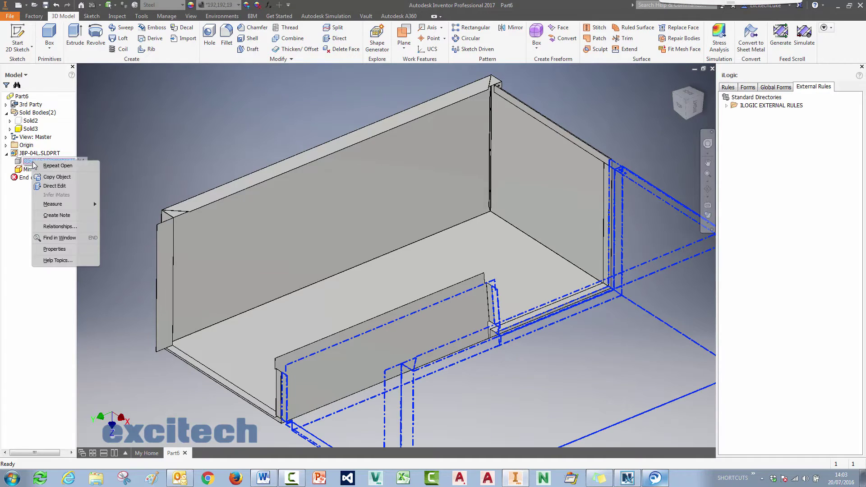
left_click(154, 143)
right_click(56, 163)
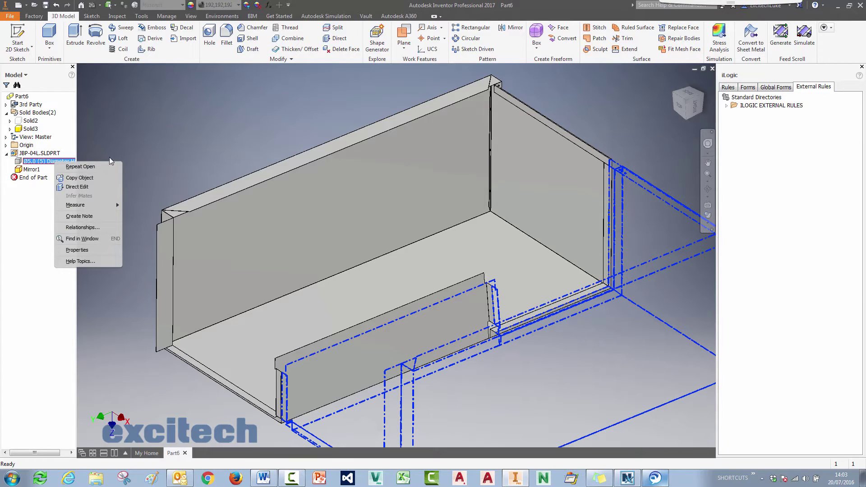
left_click(28, 161)
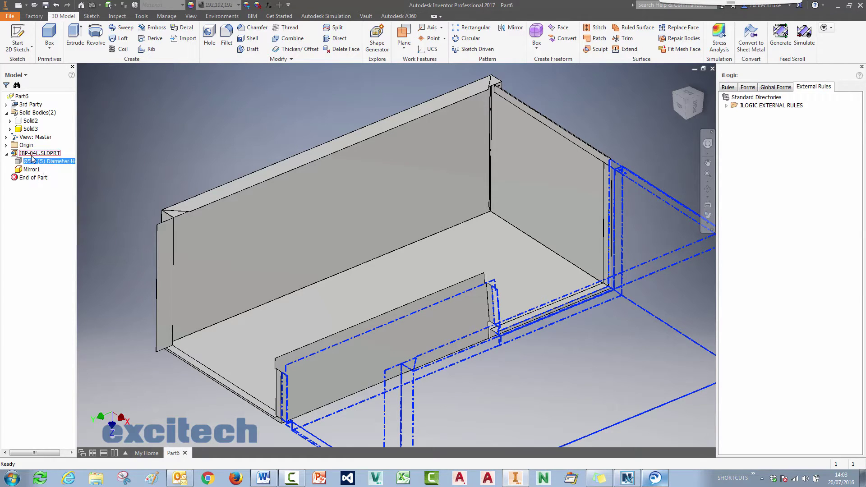
left_click(33, 154)
right_click(34, 155)
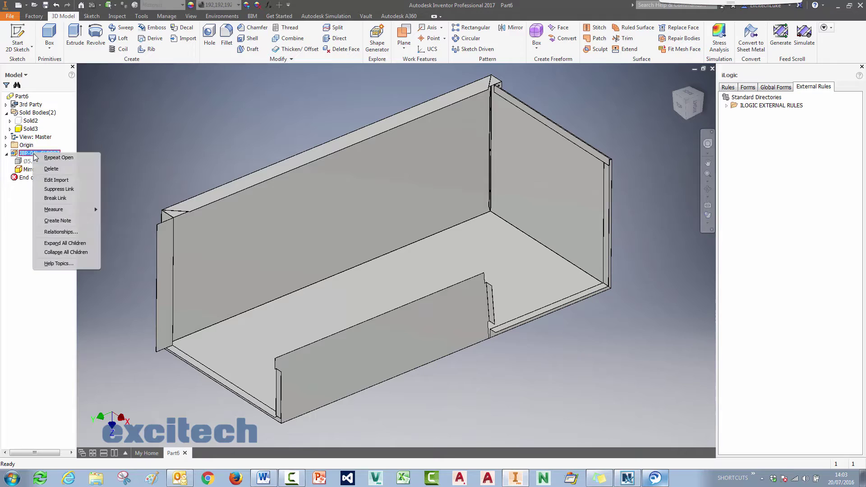
left_click(59, 182)
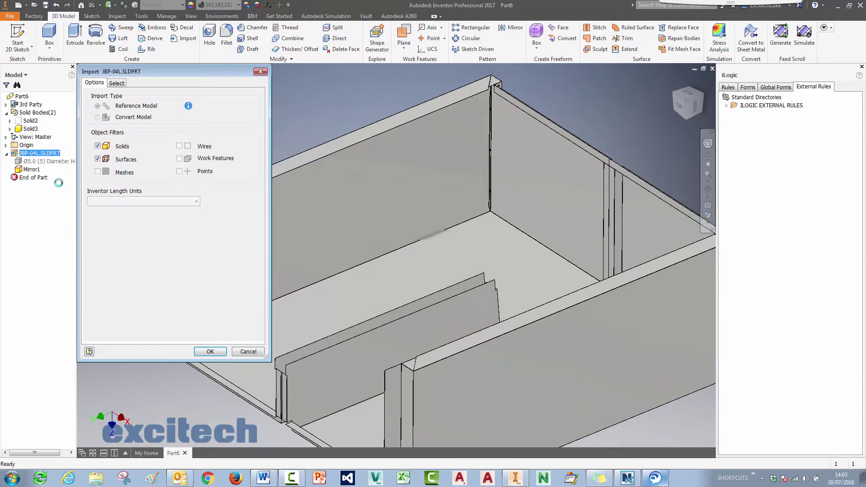
left_click(117, 83)
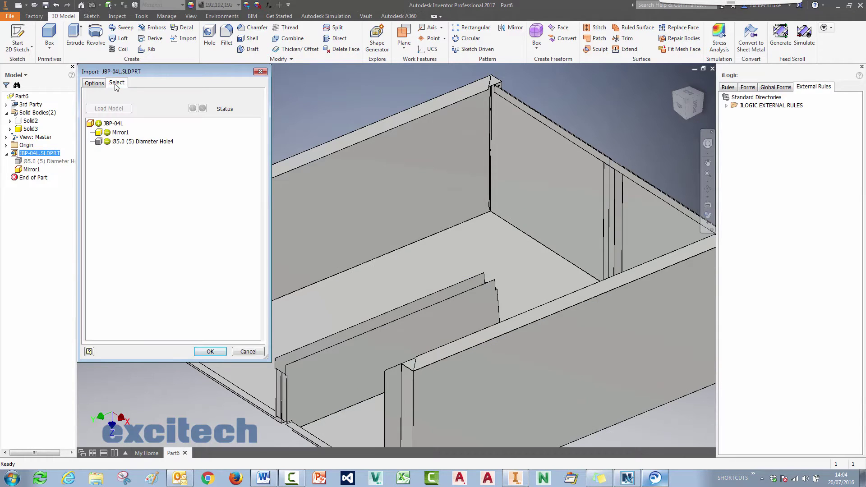
left_click(107, 143)
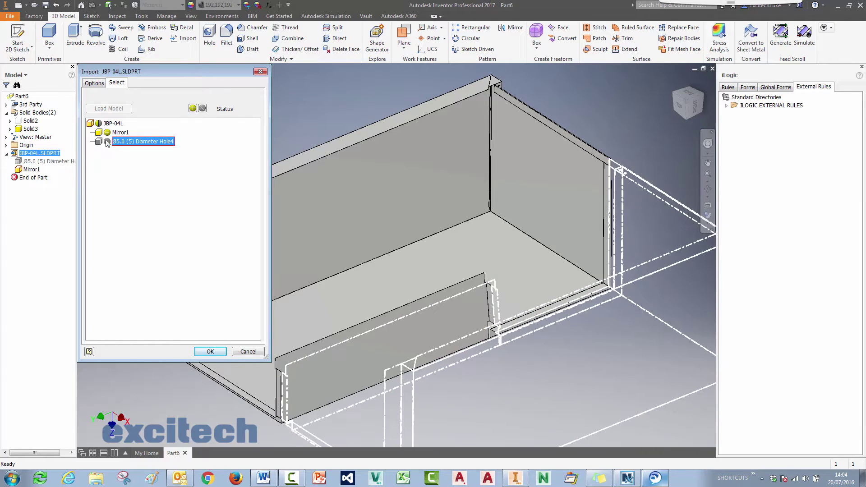
left_click(210, 352)
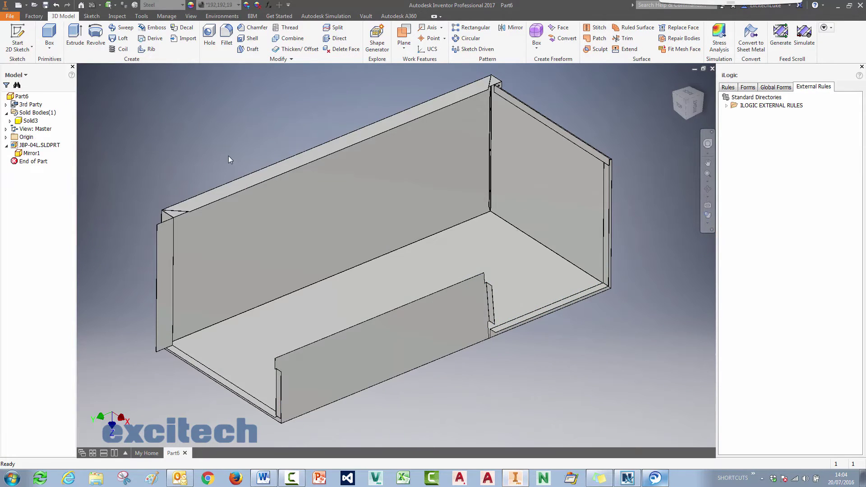
left_click(6, 113)
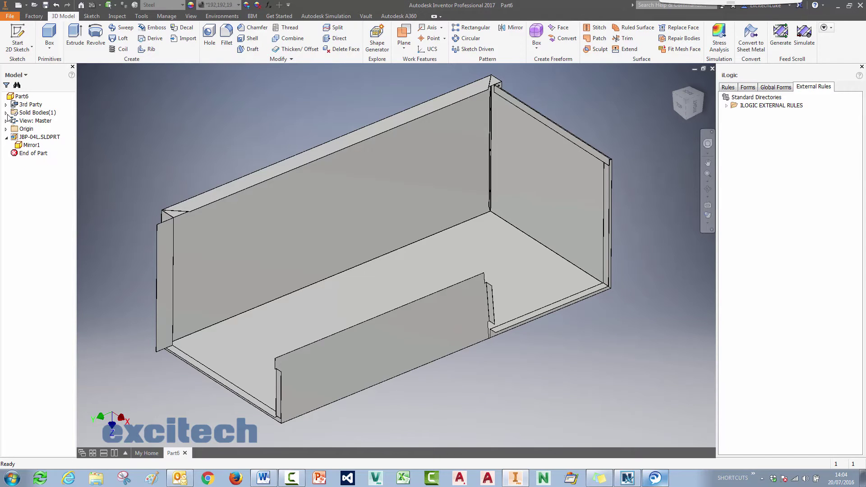
Convert Part6 to sheet metal from its base face with 0.5 mm Steel defaults
left_click(750, 43)
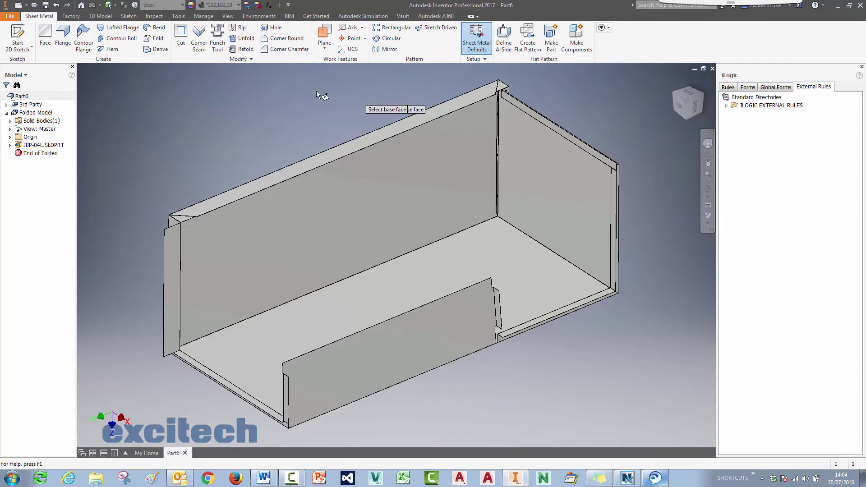
middle_click_drag(272, 102, 289, 110)
middle_click_drag(389, 230, 329, 194, "shift")
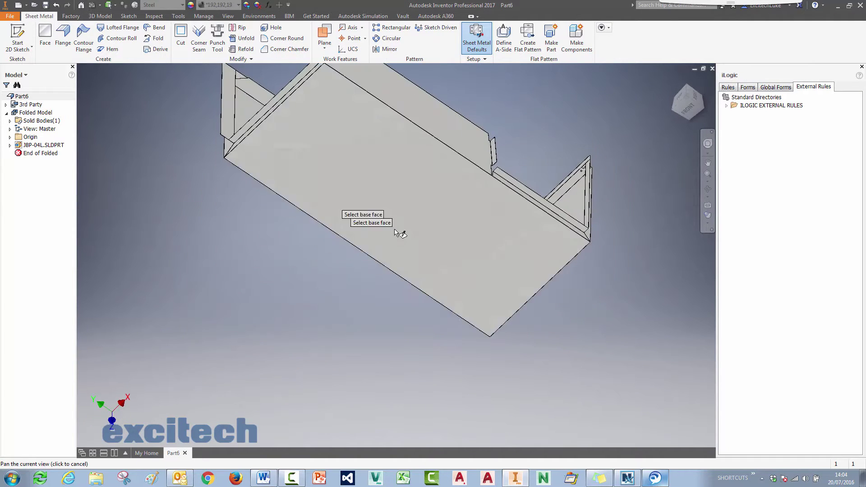
left_click(422, 177)
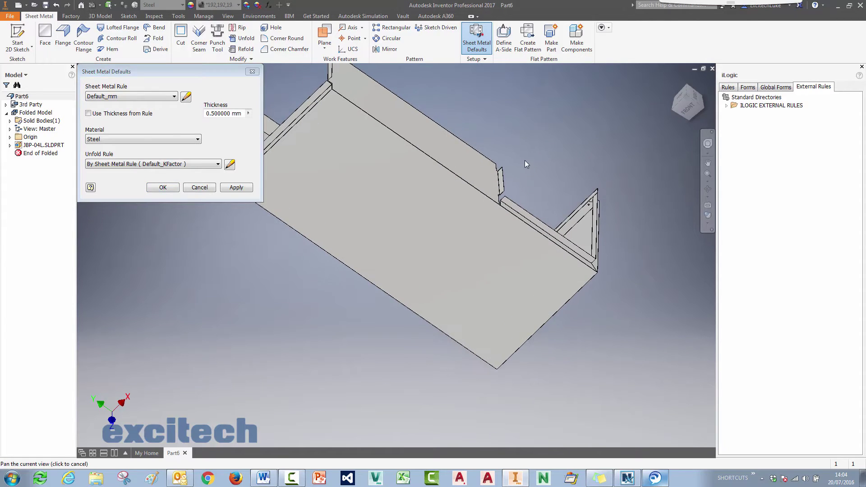
middle_click_drag(518, 140, 507, 145, "shift")
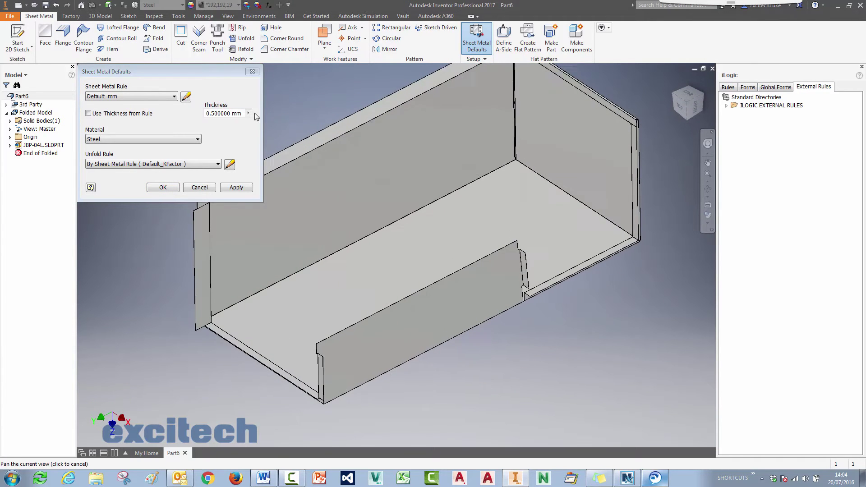
left_click(163, 188)
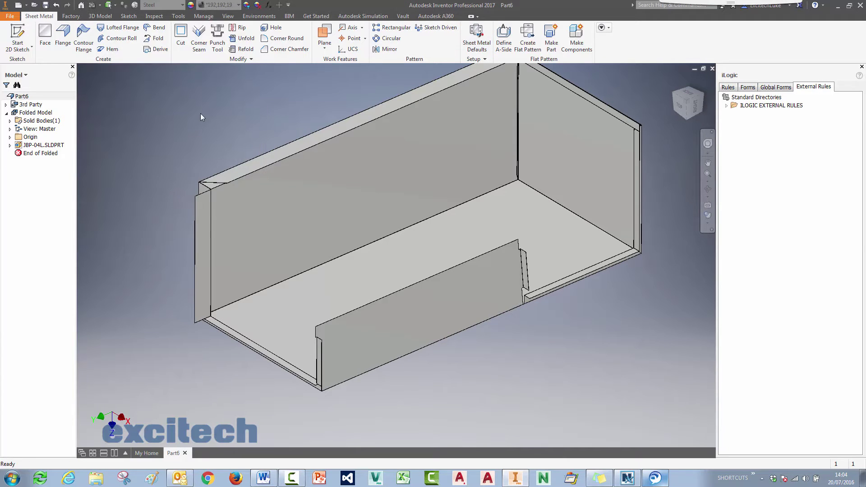
Measure between the floor's inner and underside faces to confirm 0.5 mm thickness
right_click(201, 113)
left_click(179, 103)
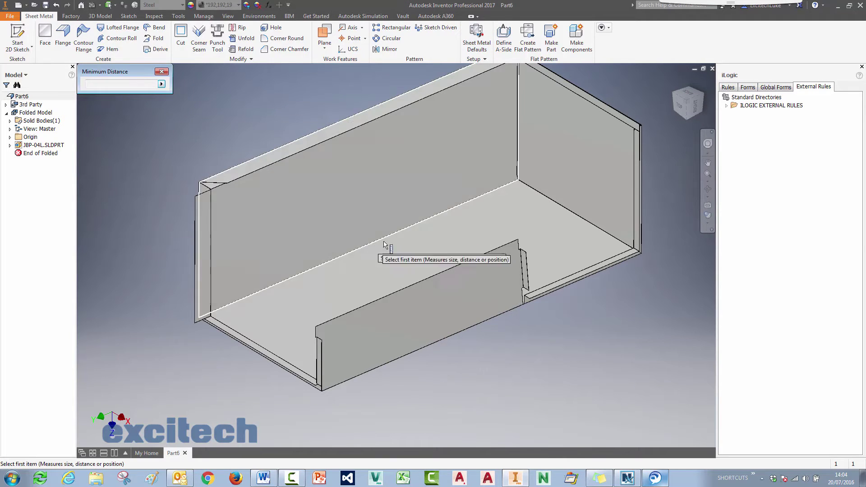
left_click(429, 250)
middle_click_drag(504, 288, 494, 314, "shift")
left_click(495, 318)
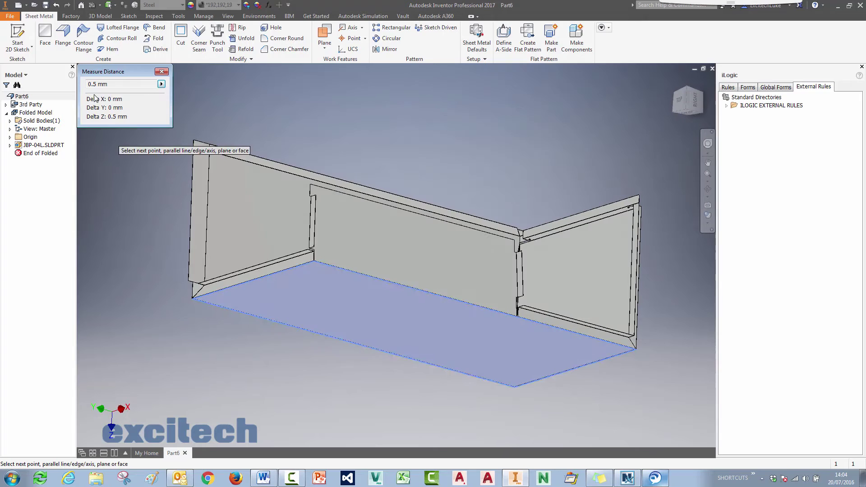
left_click(162, 72)
key("F6")
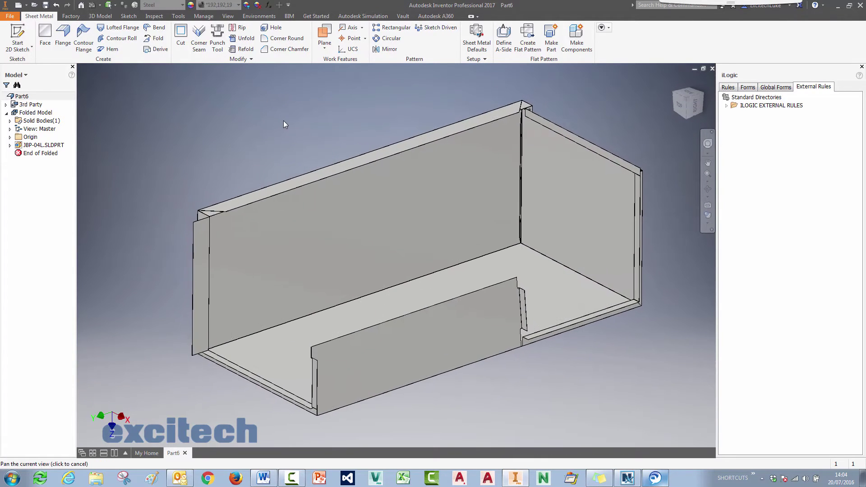
Create Part6's flat pattern, return to the Folded Model, and close the document
left_click(528, 41)
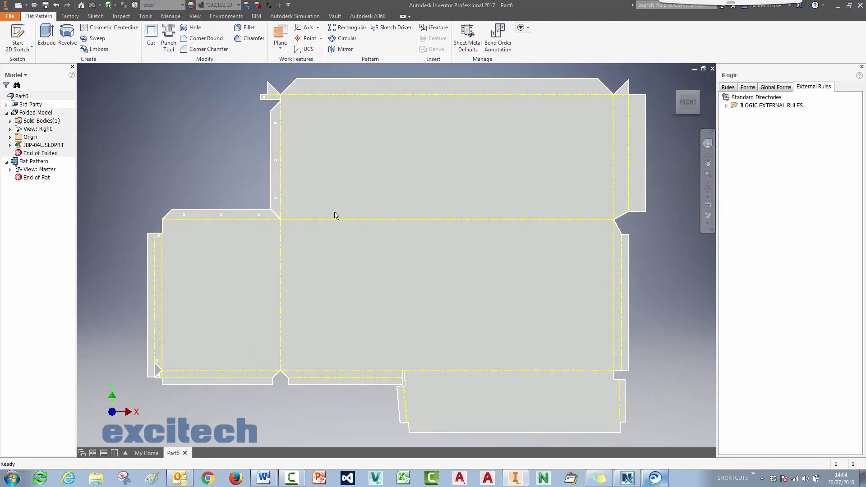
middle_click_drag(237, 170, 235, 170)
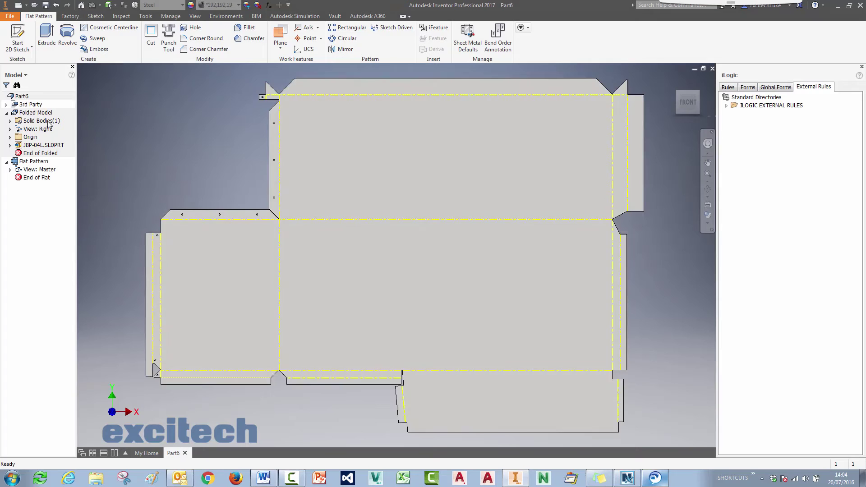
double_click(35, 112)
middle_click_drag(311, 149, 312, 142)
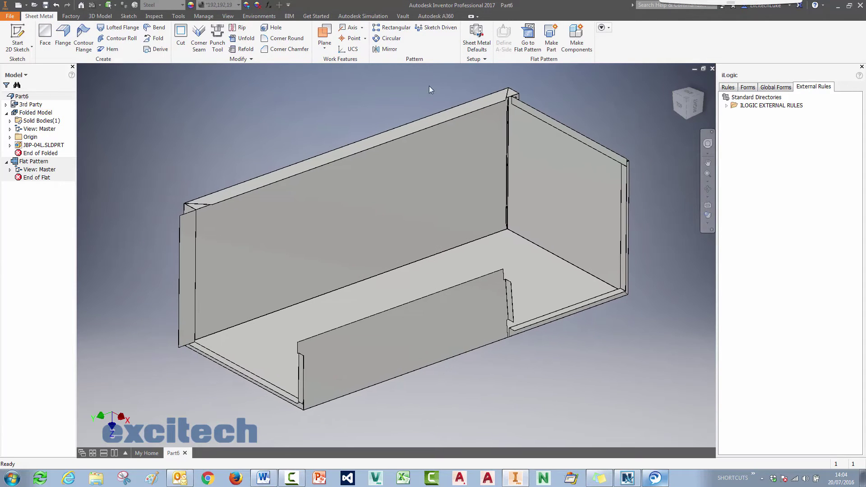
left_click(712, 69)
Discard Part6's changes and import SF-3LH Test.SLDPRT with Convert Model
left_click(406, 258)
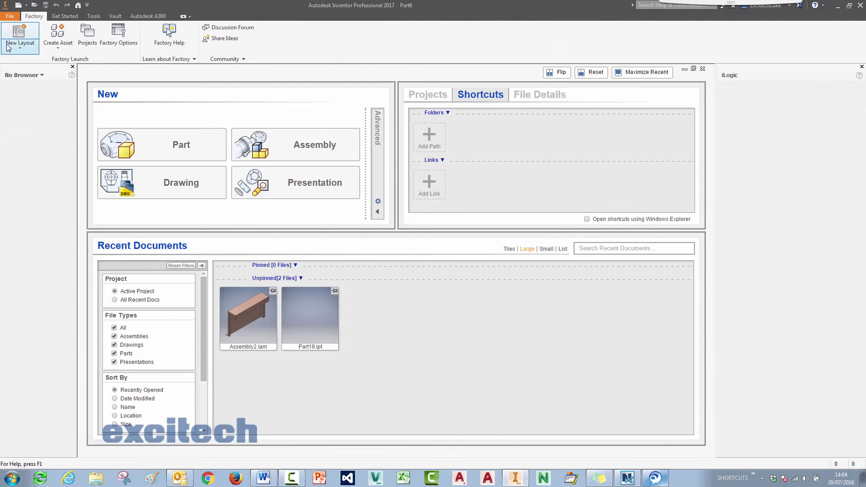
left_click(10, 18)
left_click(18, 71)
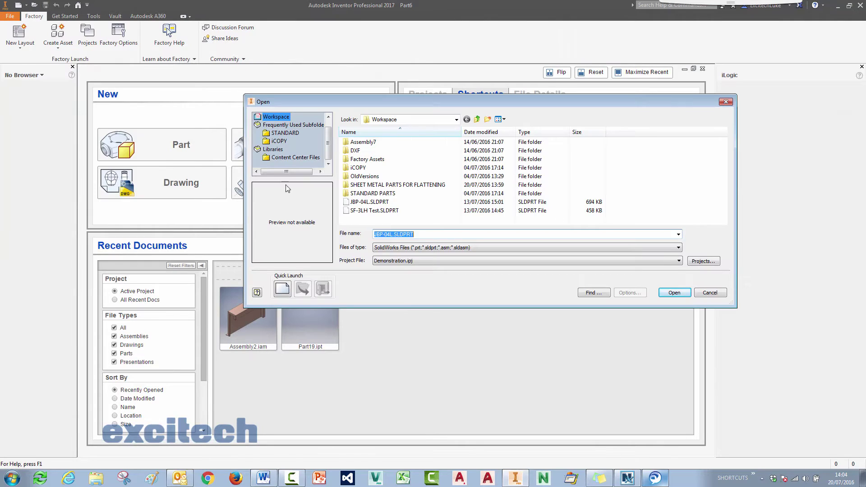
left_click(371, 212)
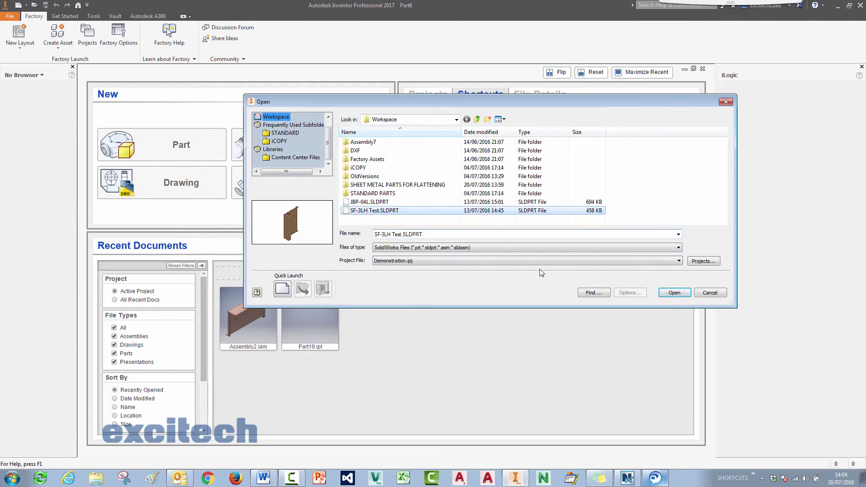
left_click(675, 293)
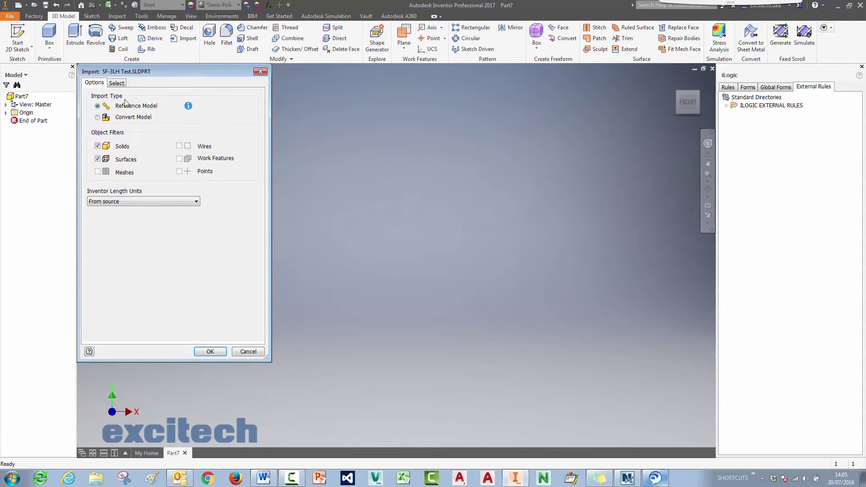
left_click(105, 119)
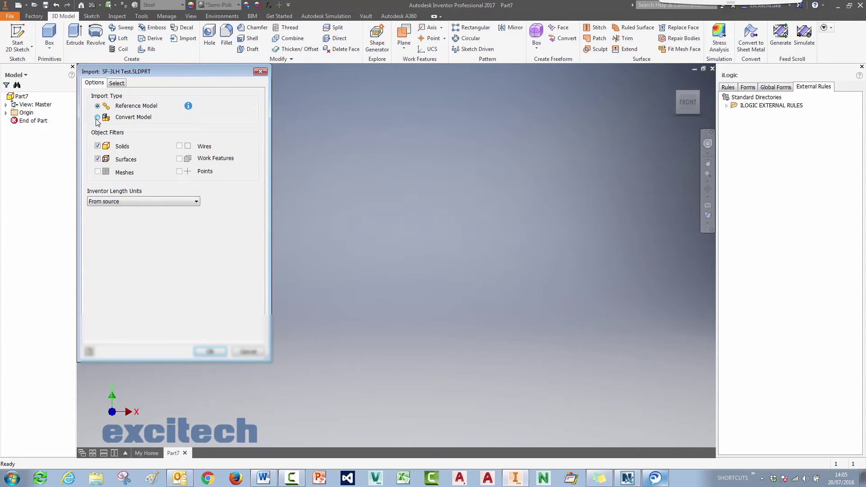
left_click(97, 118)
left_click(210, 353)
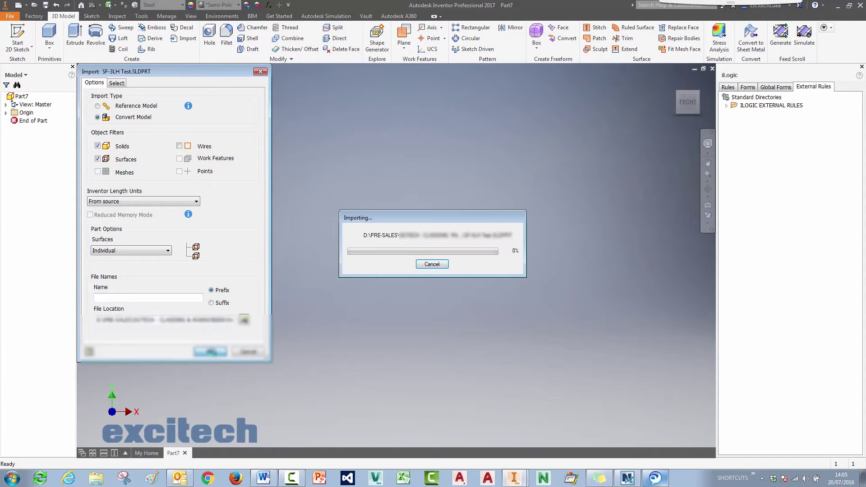
Inspect solid bodies Solid2 and Solid3, then start Convert to Sheet Metal
middle_click_drag(216, 211, 215, 227)
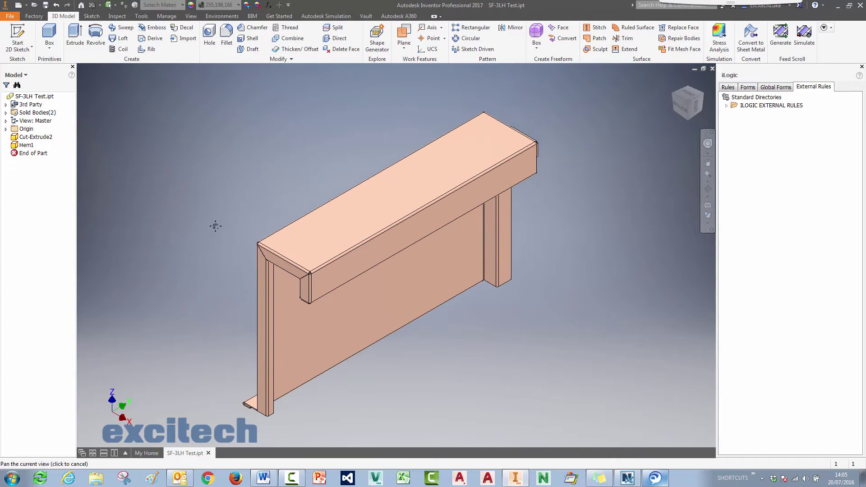
left_click(6, 112)
left_click(30, 120)
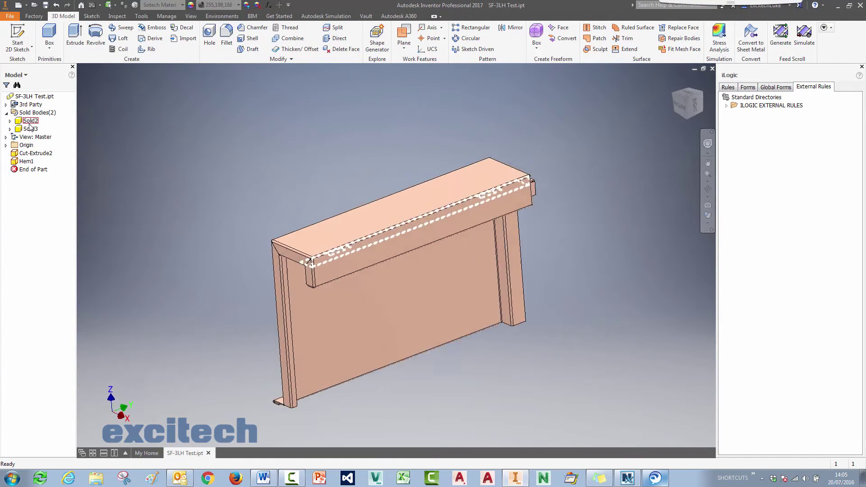
left_click(30, 129)
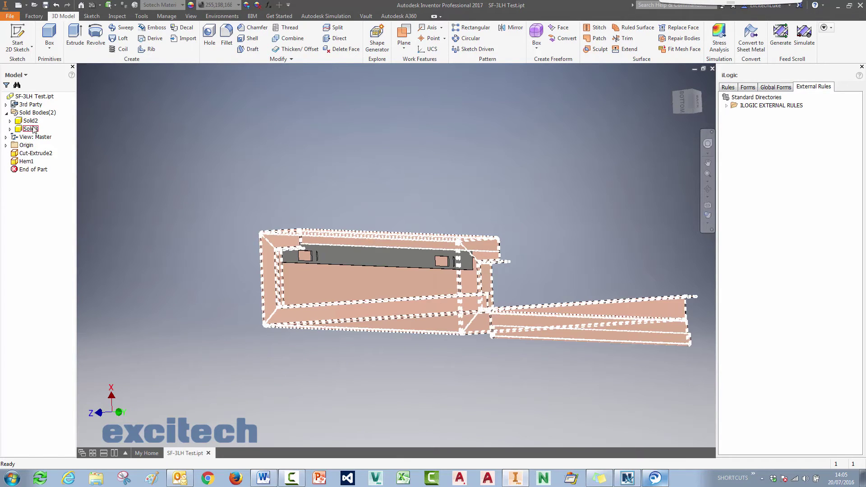
key("F6")
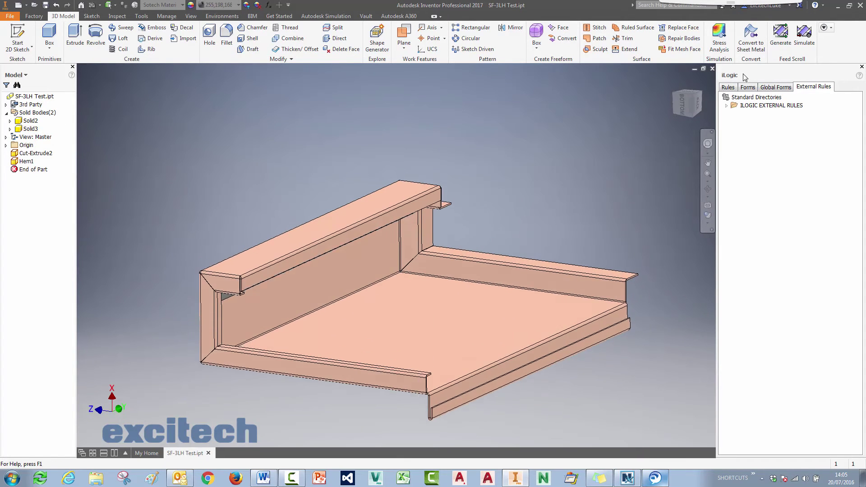
left_click(751, 41)
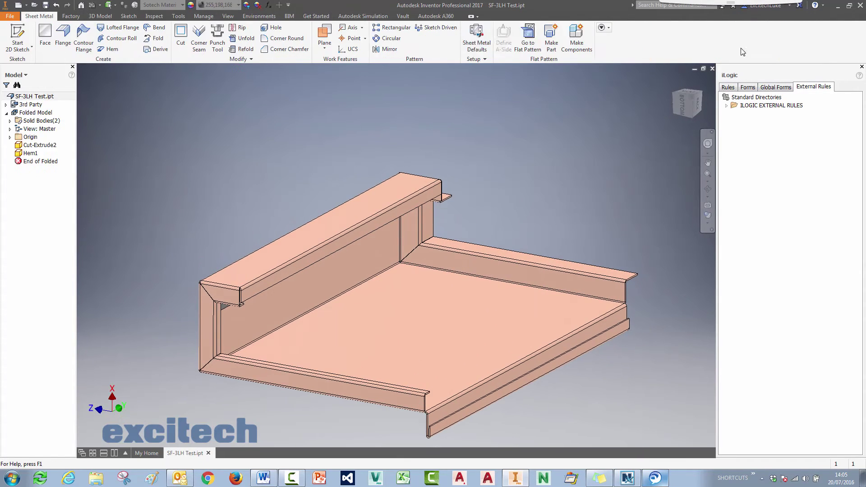
Use the floor as base face with 3 mm Sotech Aluminium defaults and measure 3 mm thickness
left_click(440, 331)
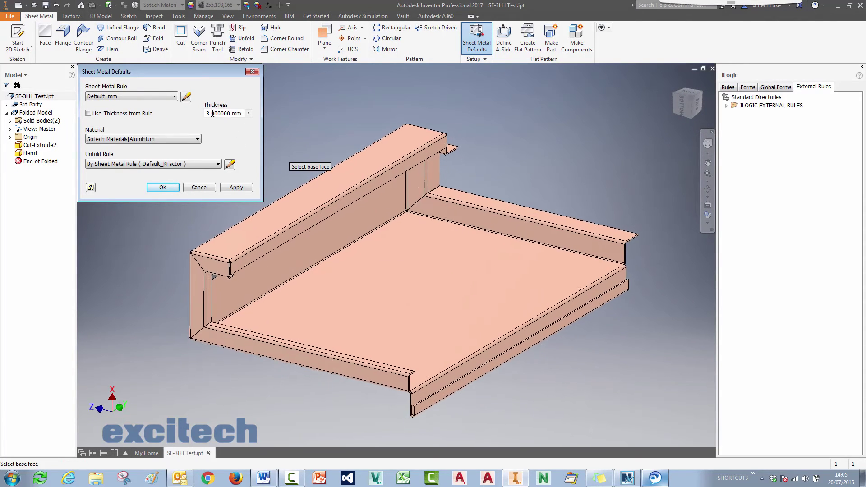
left_click(163, 187)
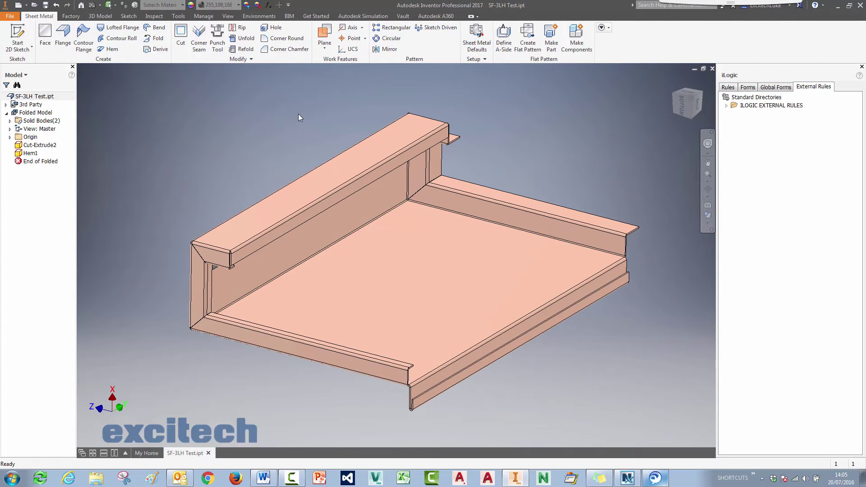
right_click(299, 114)
left_click(277, 103)
left_click(396, 256)
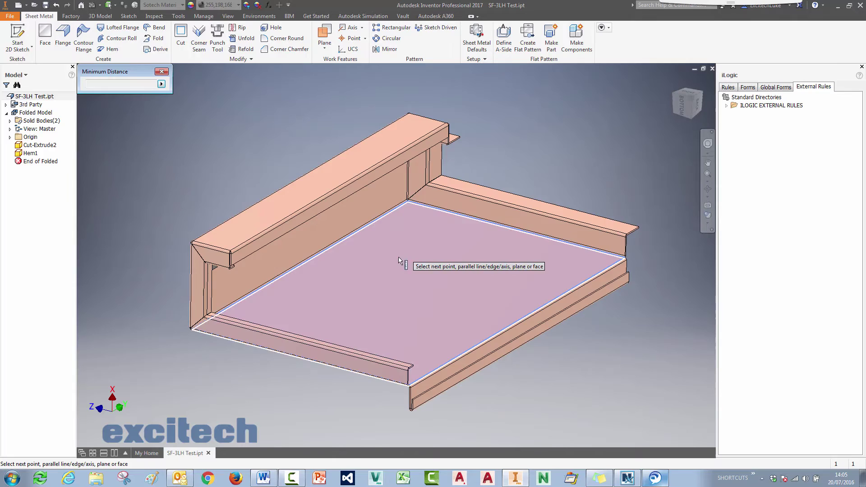
left_click(390, 249)
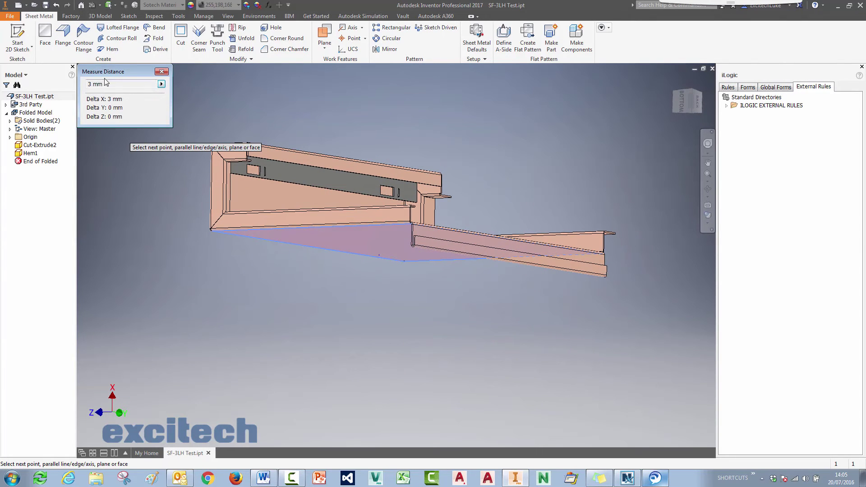
left_click(161, 73)
Orbit and pan around the folded aluminium sheet metal model to inspect it
key("F6")
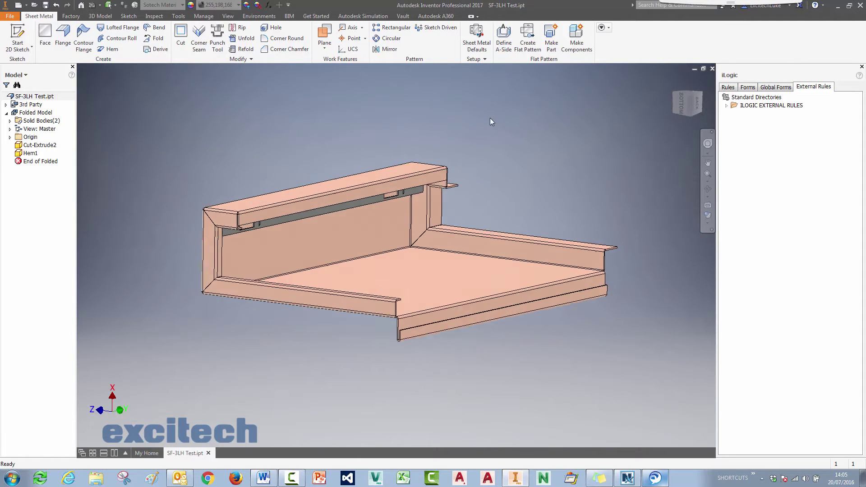
middle_click_drag(530, 143, 538, 134)
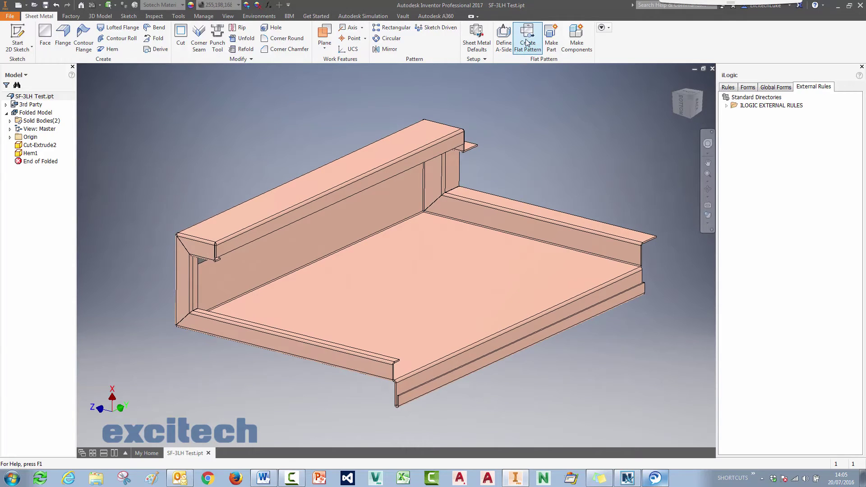
middle_click_drag(348, 253, 345, 190, "shift")
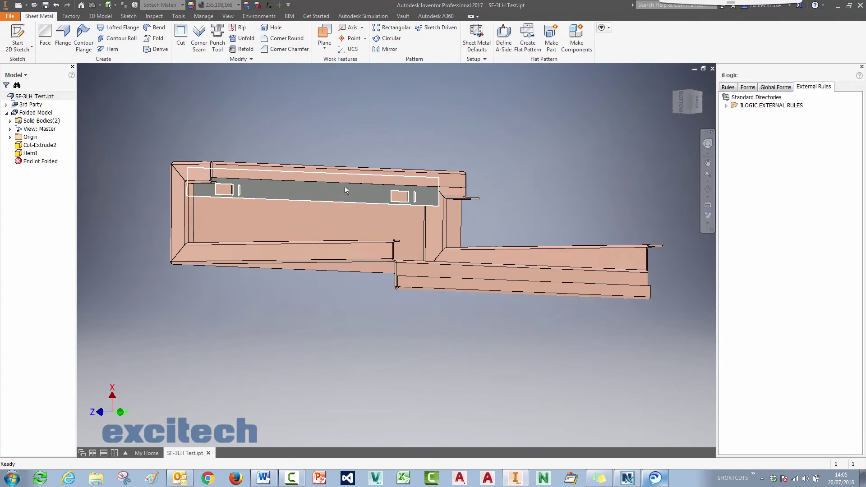
middle_click_drag(495, 200, 541, 183, "shift")
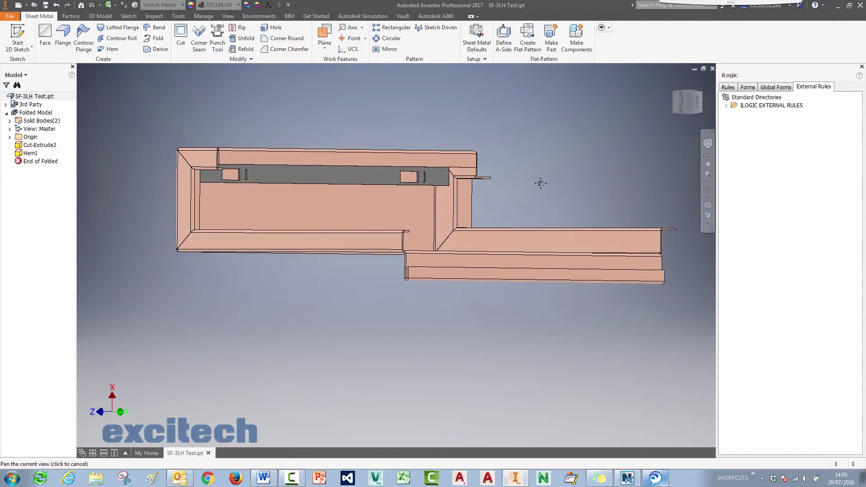
key("F6")
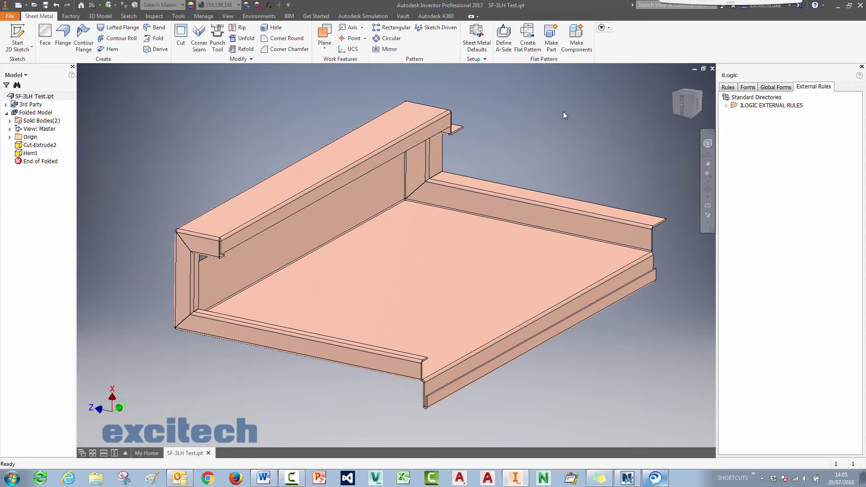
middle_click_drag(563, 115, 558, 140)
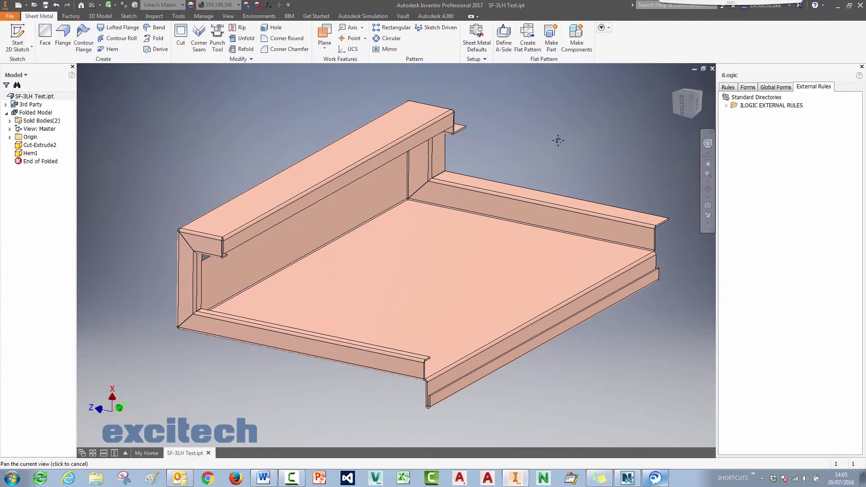
Make Components from bodies Solid3 and Solid2 into the new assembly SF-3LH Test.iam
left_click(579, 39)
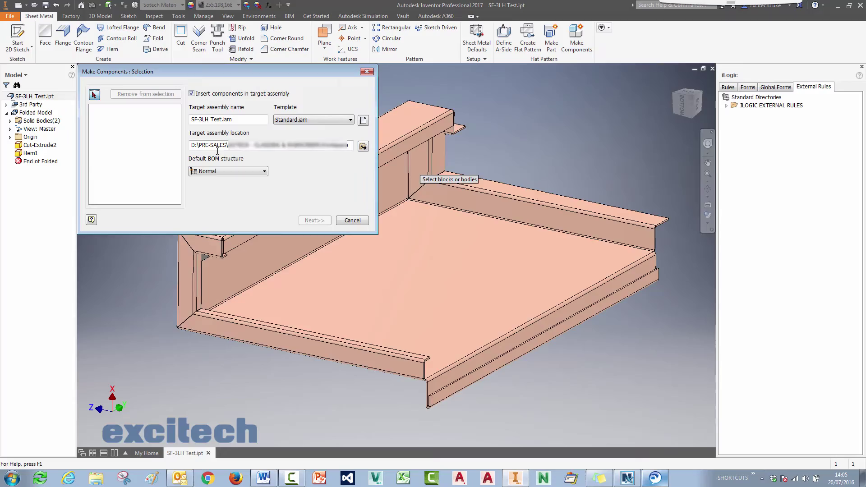
left_click(371, 304)
middle_click_drag(339, 329, 288, 198, "shift")
middle_click_drag(289, 199, 290, 333)
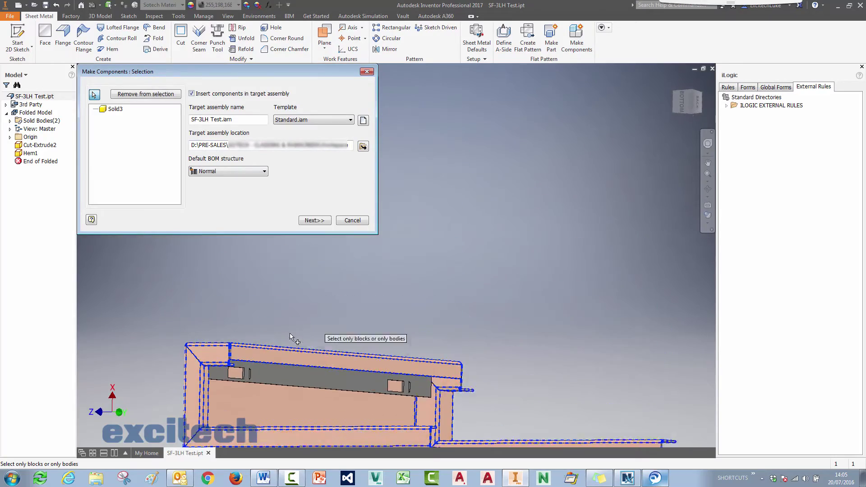
left_click(253, 371)
middle_click_drag(479, 376, 310, 230, "shift")
left_click(314, 221)
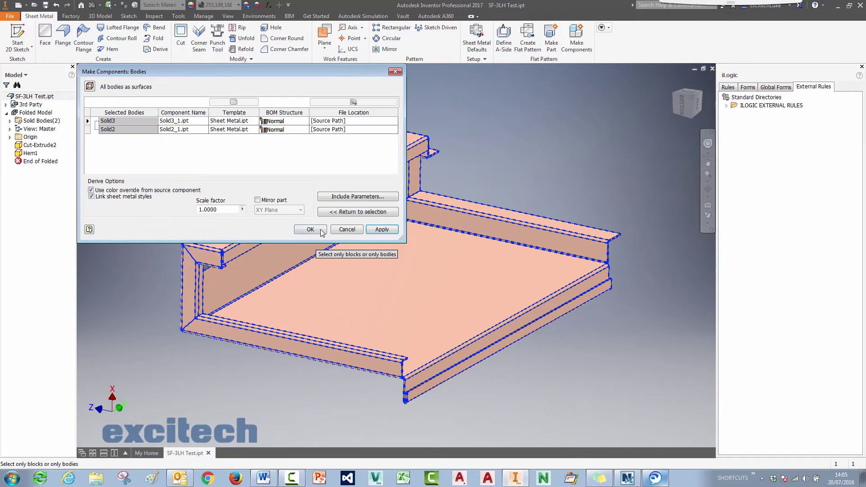
left_click(315, 231)
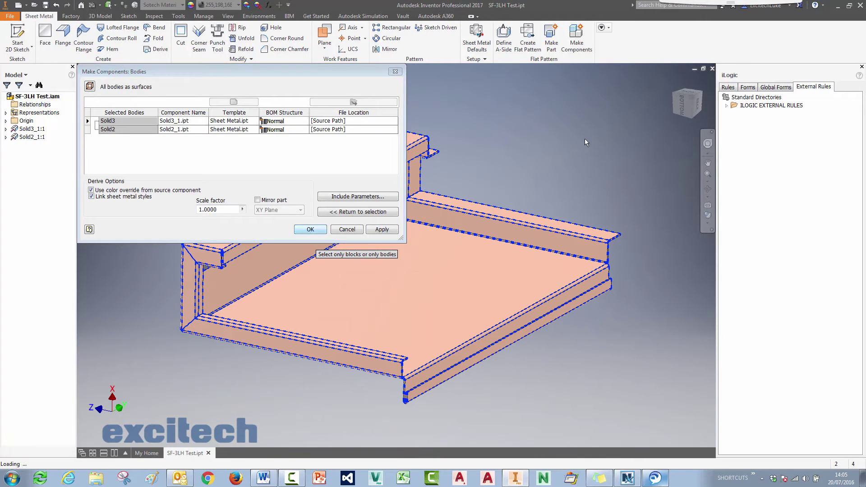
middle_click_drag(502, 183, 555, 153)
key("F6")
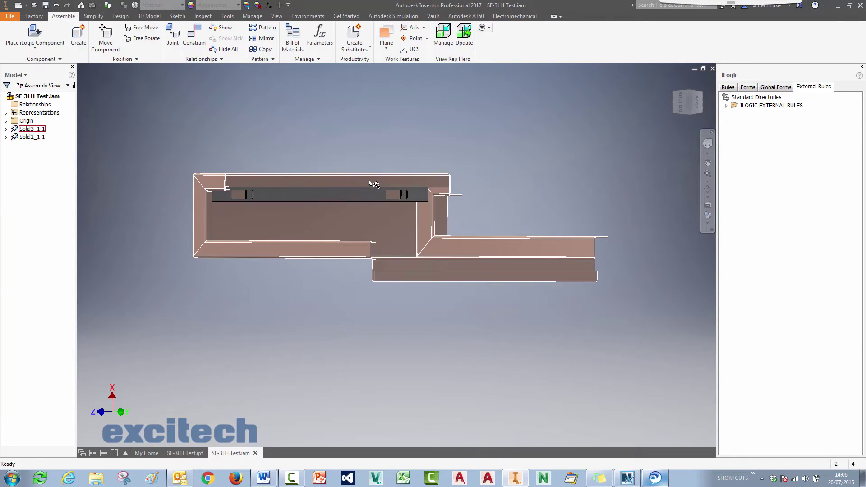
middle_click_drag(415, 192, 562, 143, "shift")
Edit Solid3_1, generate its flat pattern, return to the Folded Model, and close its window
double_click(451, 246)
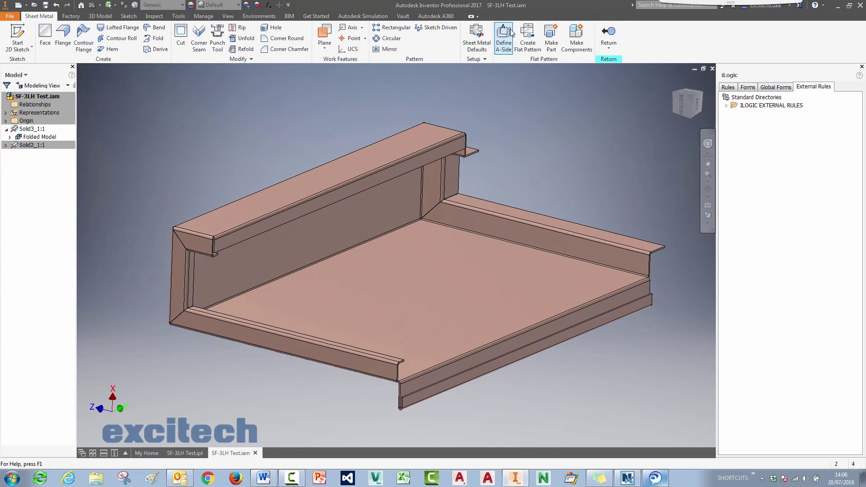
left_click(526, 40)
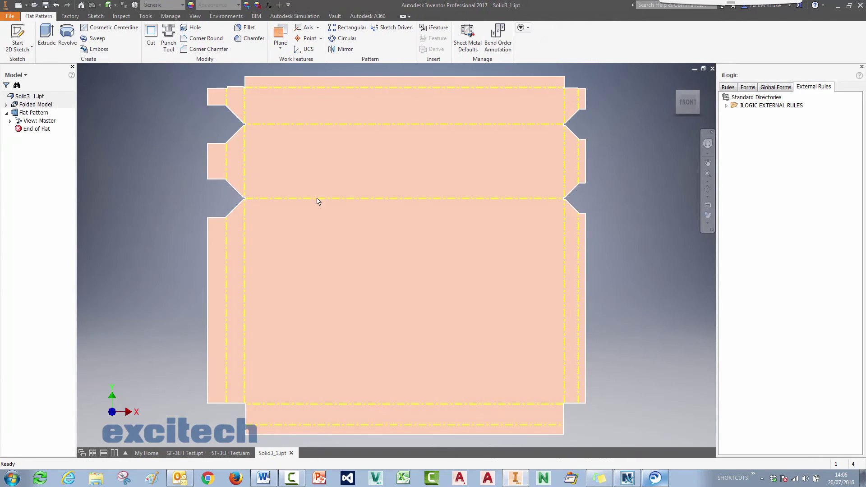
key("F6")
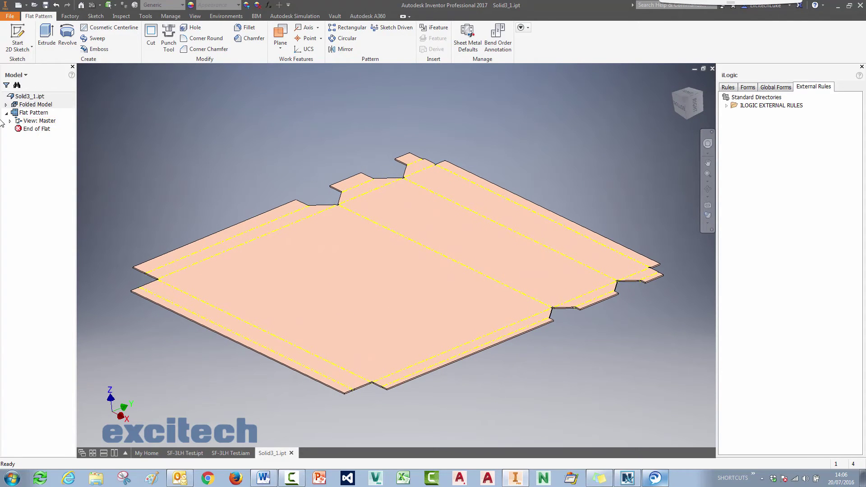
double_click(32, 104)
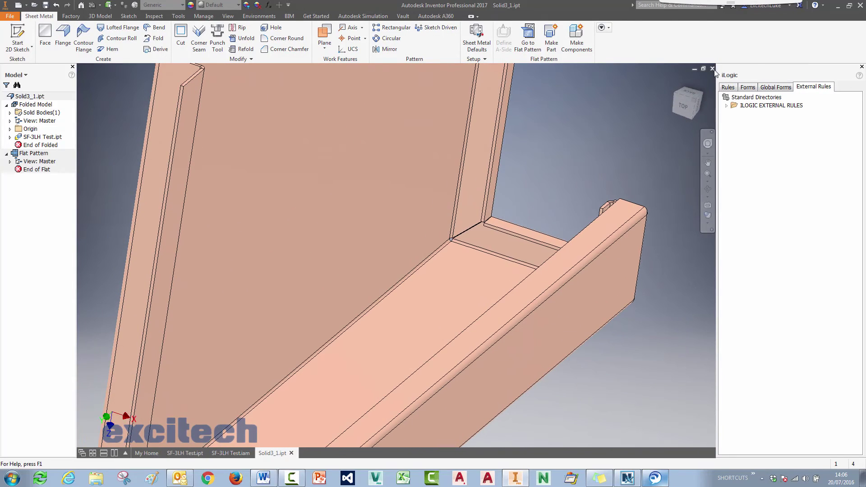
left_click(713, 69)
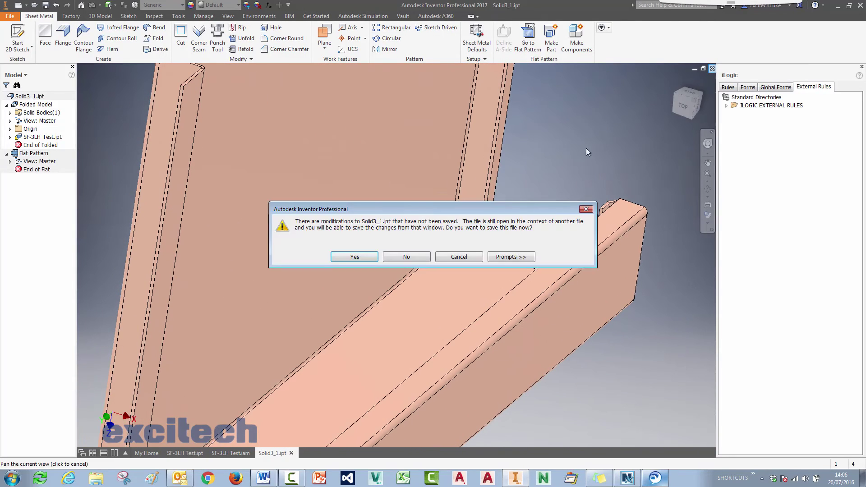
Create a flat pattern for the slotted Solid2_1 plate, then close it without saving
left_click(406, 258)
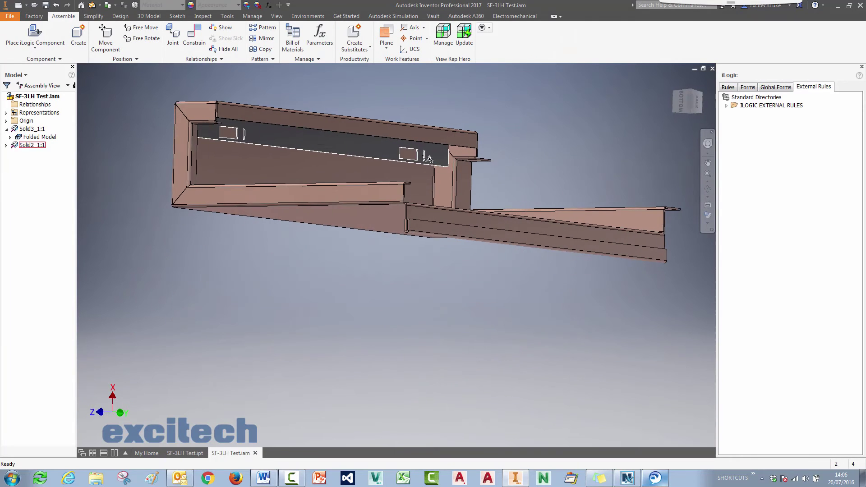
double_click(380, 152)
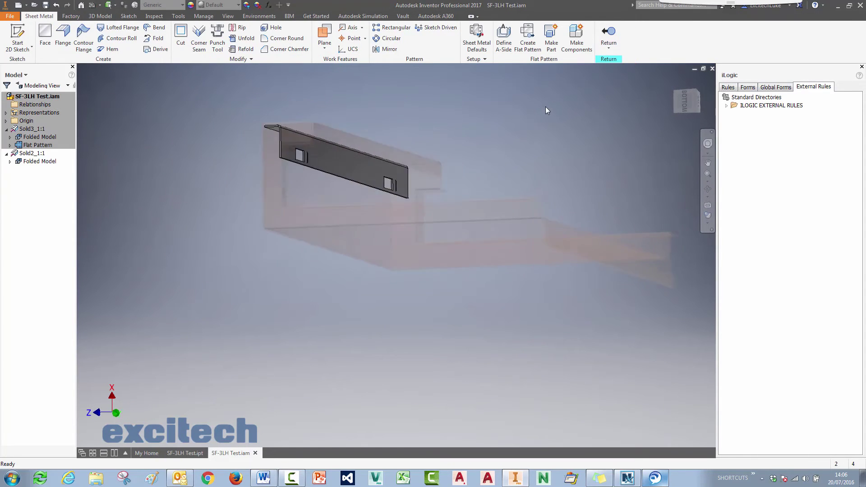
left_click(531, 47)
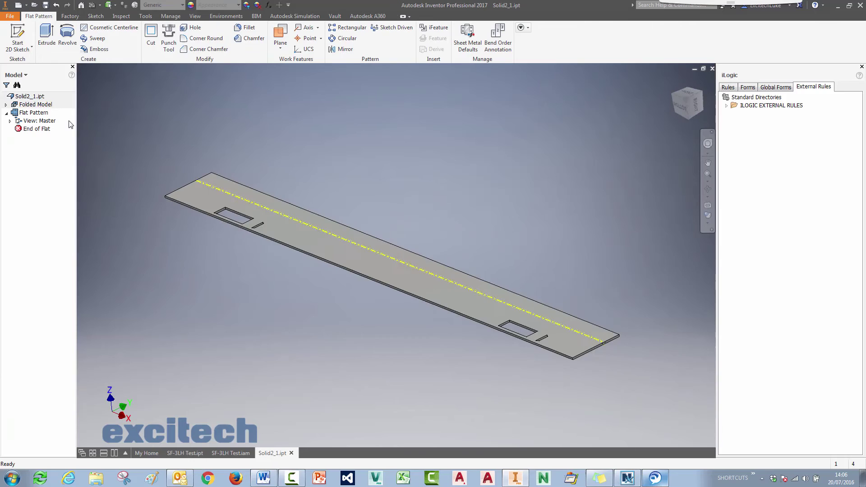
double_click(35, 104)
left_click(674, 81)
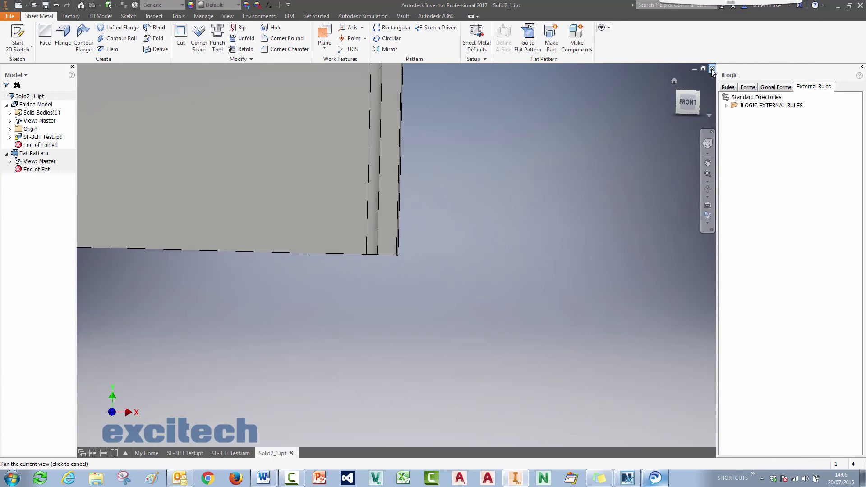
left_click(712, 70)
left_click(406, 257)
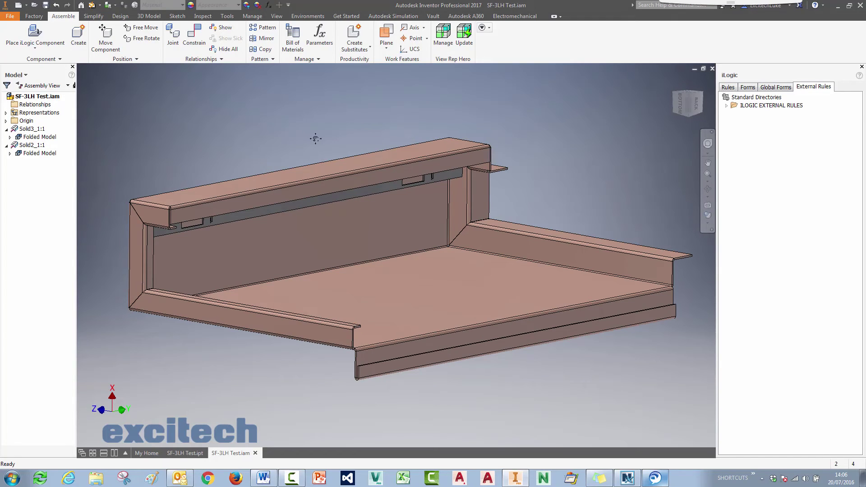
Switch to SF-3LH Test.ipt and inspect its two-body folded sheet metal model from several angles
left_click(197, 454)
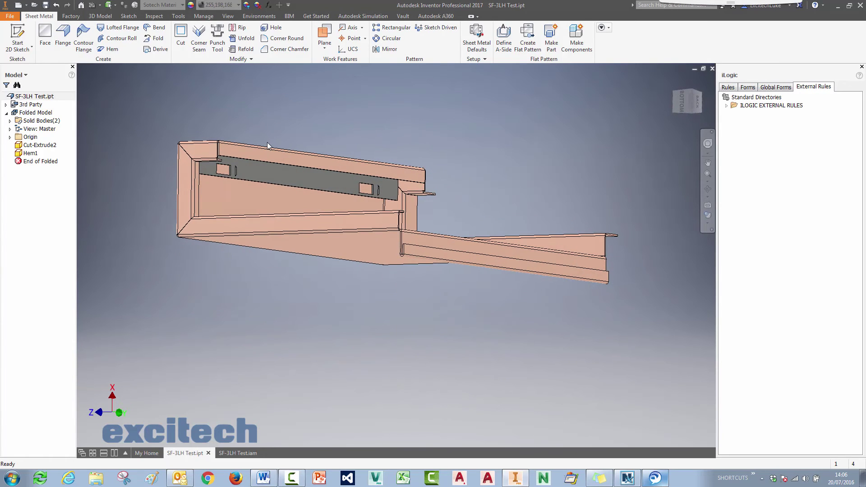
middle_click_drag(267, 143, 266, 126, "shift")
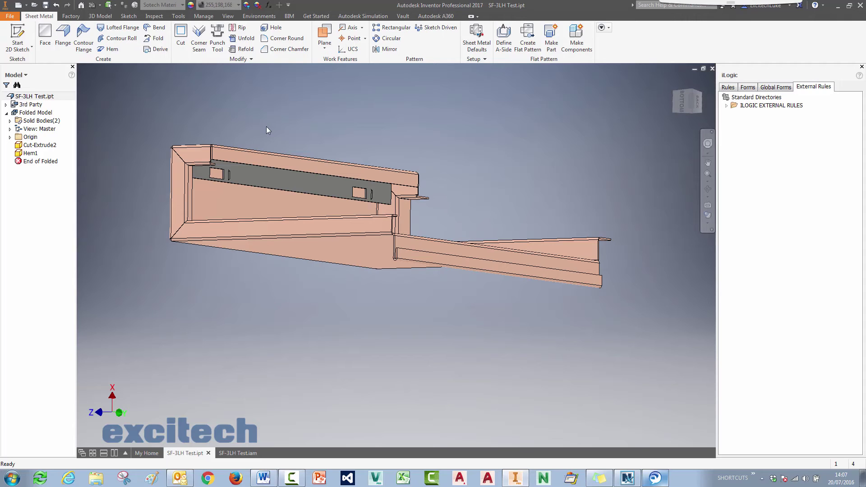
middle_click_drag(518, 118, 516, 137)
scroll(516, 137, "up", 2)
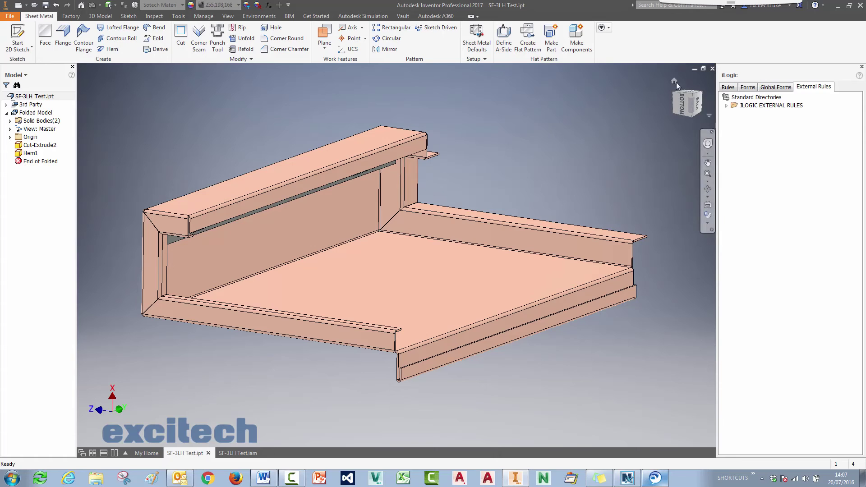
Create a new assembly from the Standard.iam template
left_click(10, 17)
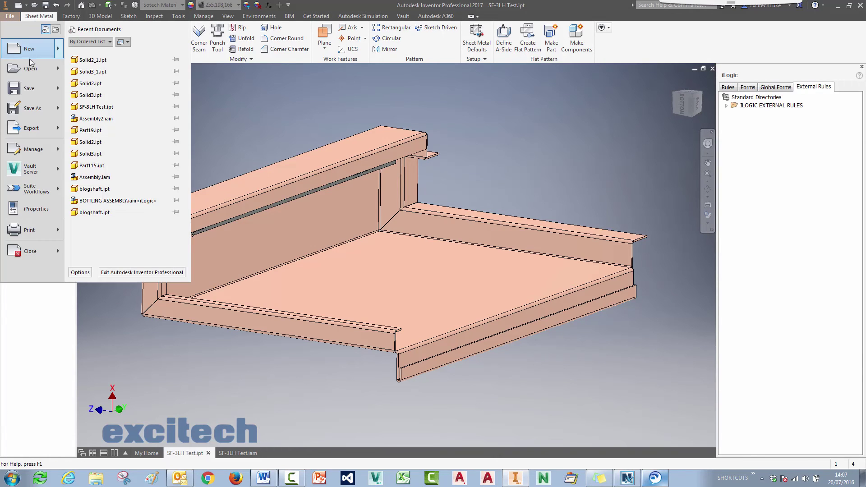
left_click(29, 53)
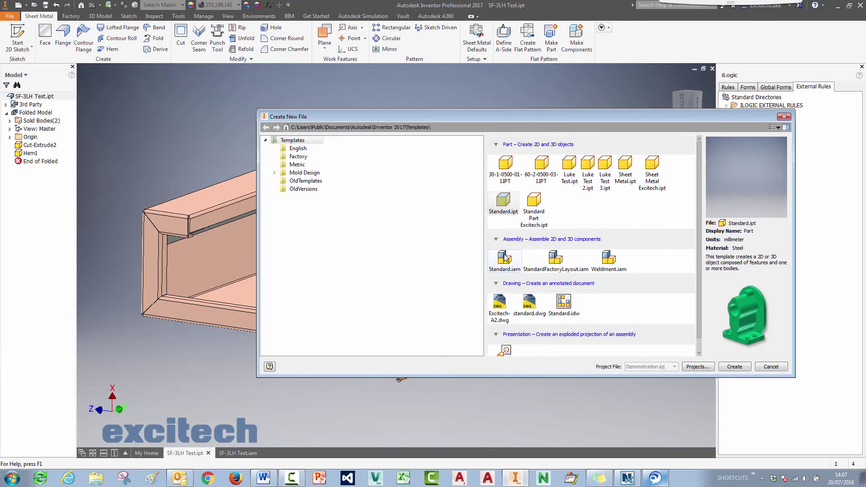
double_click(505, 258)
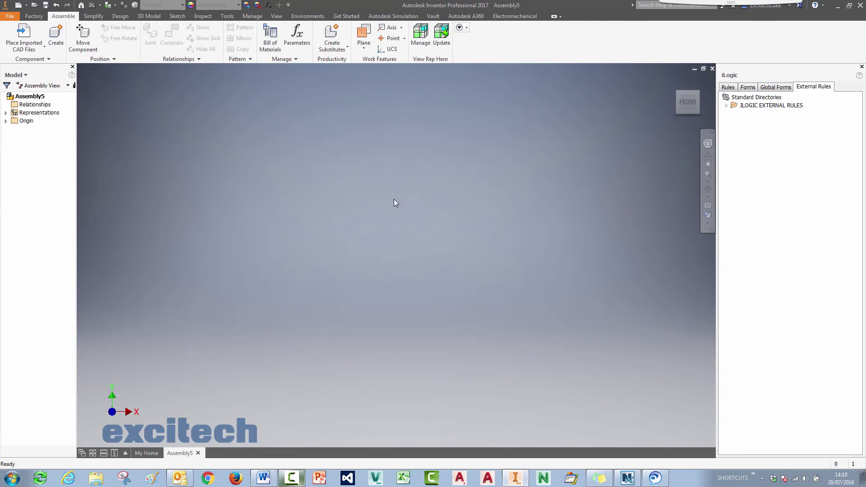
Choose Place Imported CAD Files and open SF-3LH Test.SLDPRT for import
left_click(25, 46)
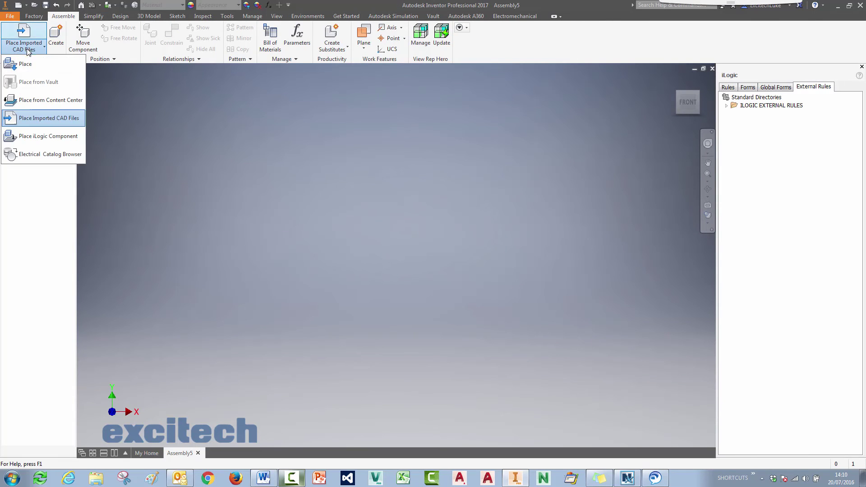
left_click(48, 119)
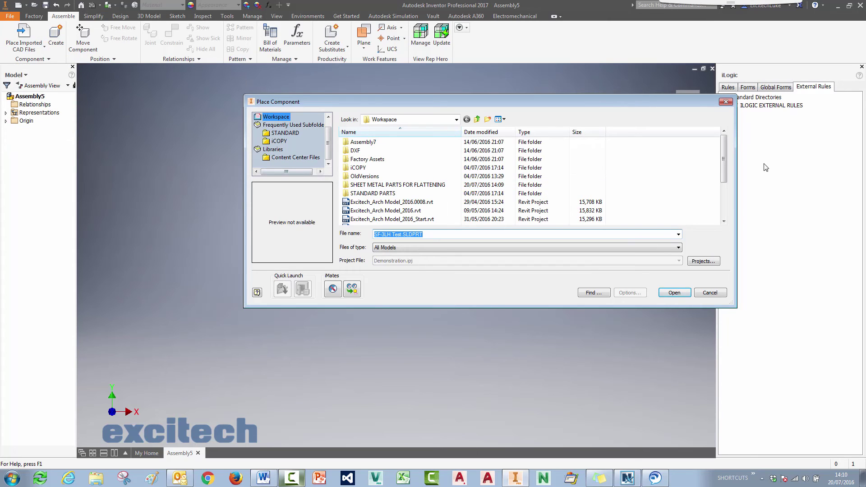
left_click_drag(724, 155, 738, 194)
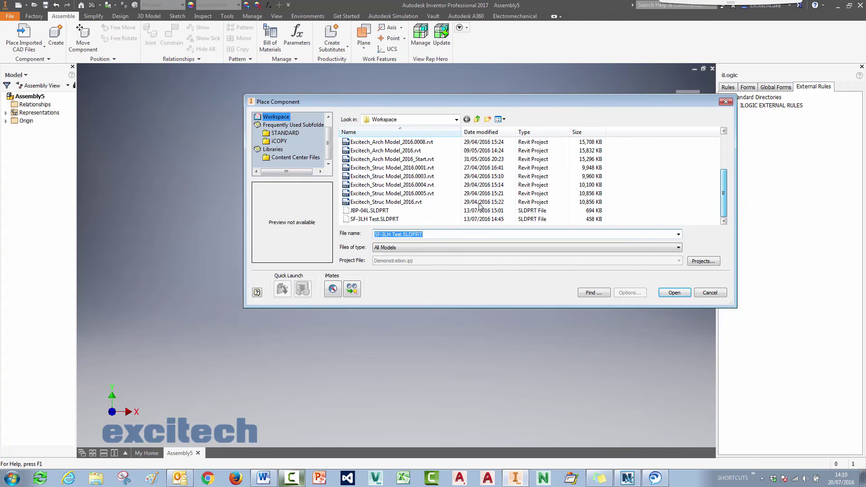
left_click(376, 220)
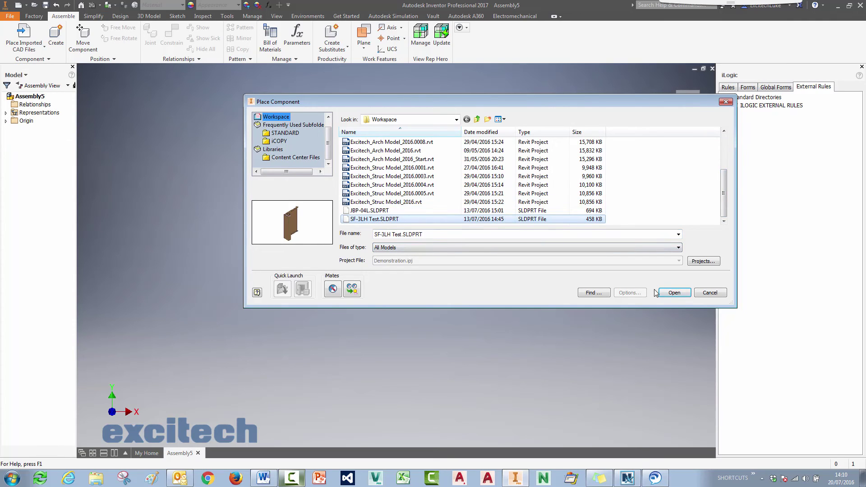
left_click(676, 294)
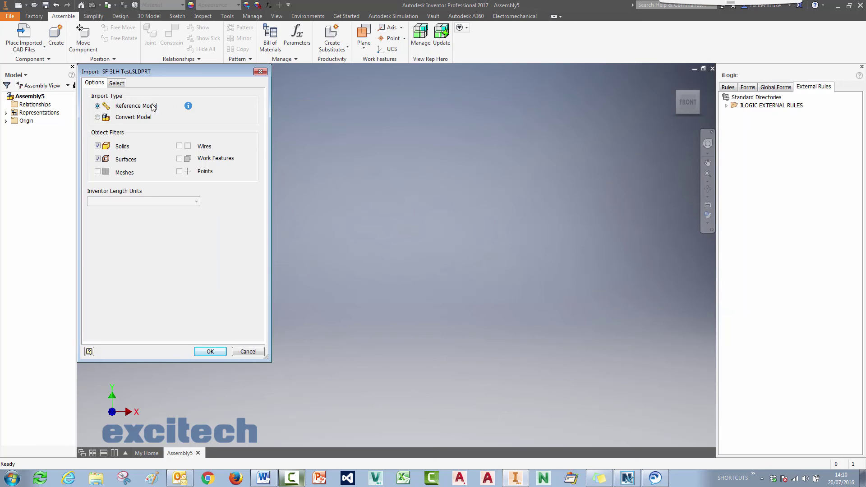
Link SF-3LH Test.SLDPRT as a Reference Model and place one copy, SF-3LH Test:1, in Assembly5
left_click(210, 352)
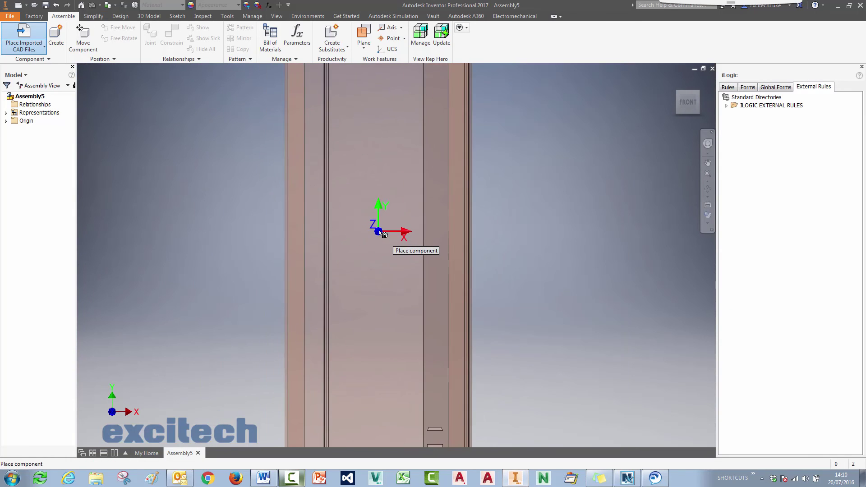
left_click(554, 256)
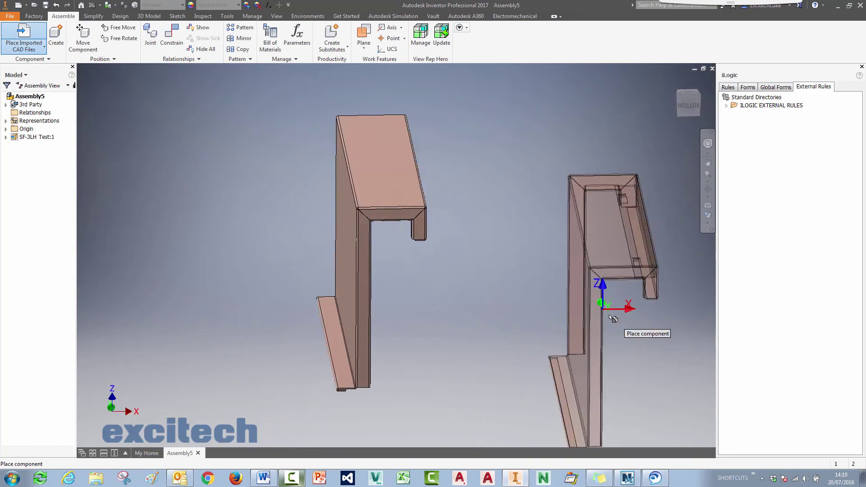
key("Escape")
middle_click_drag(204, 147, 213, 132)
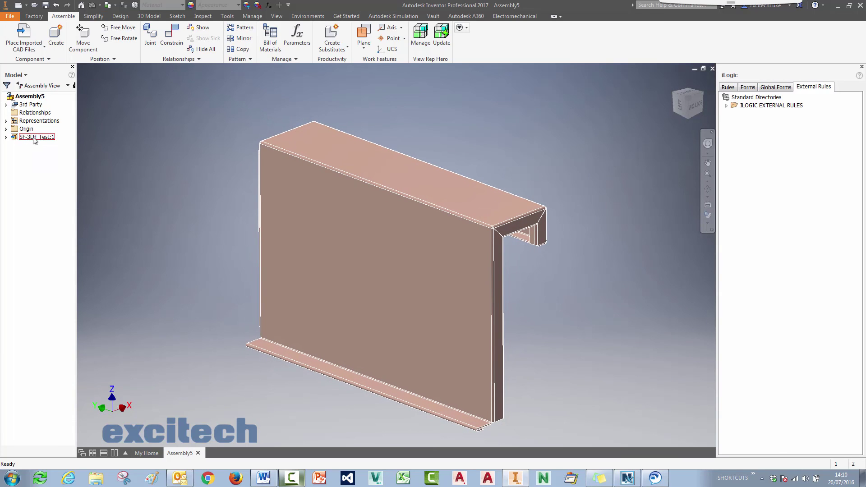
key("F2")
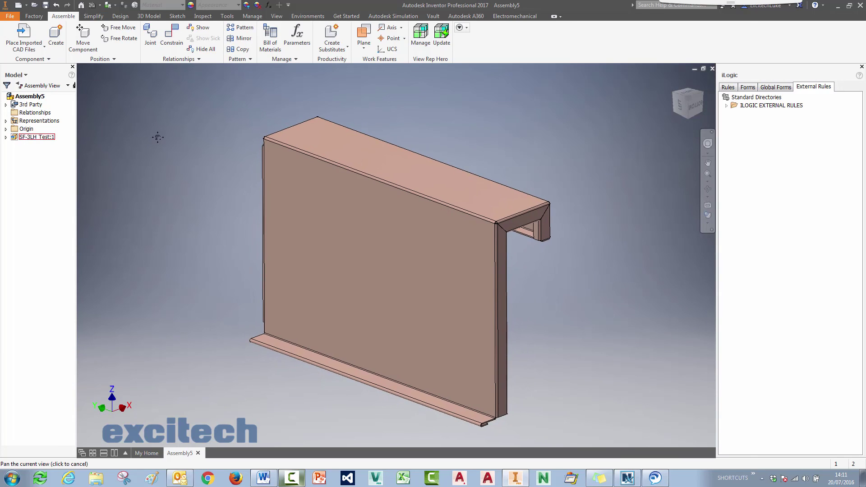